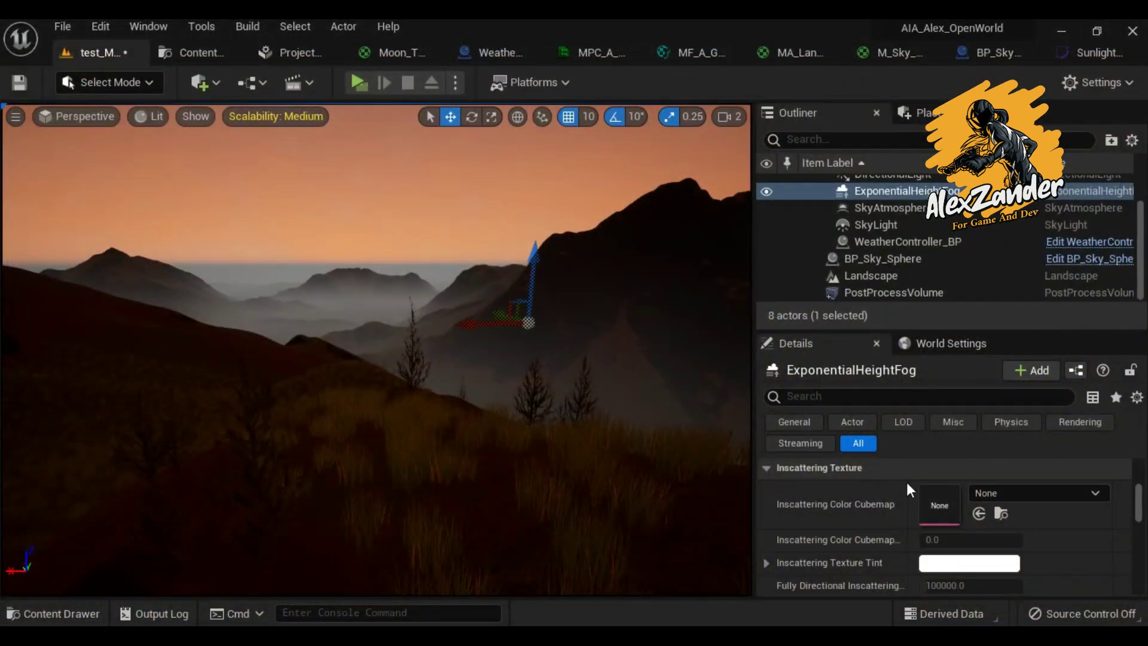
- Set BP_Sky_Sphere's Day Time to 0 for a night sky and play the level in a standalone window
scroll(902, 501, down, 3)
scroll(873, 511, up, 4)
click(863, 258)
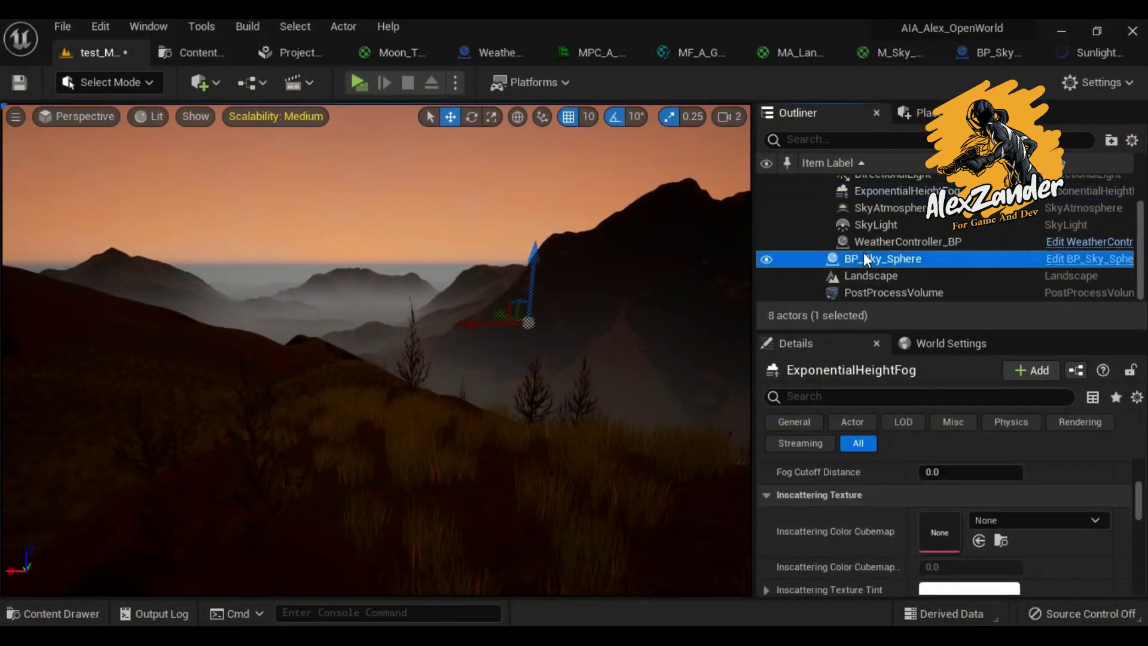
click(963, 495)
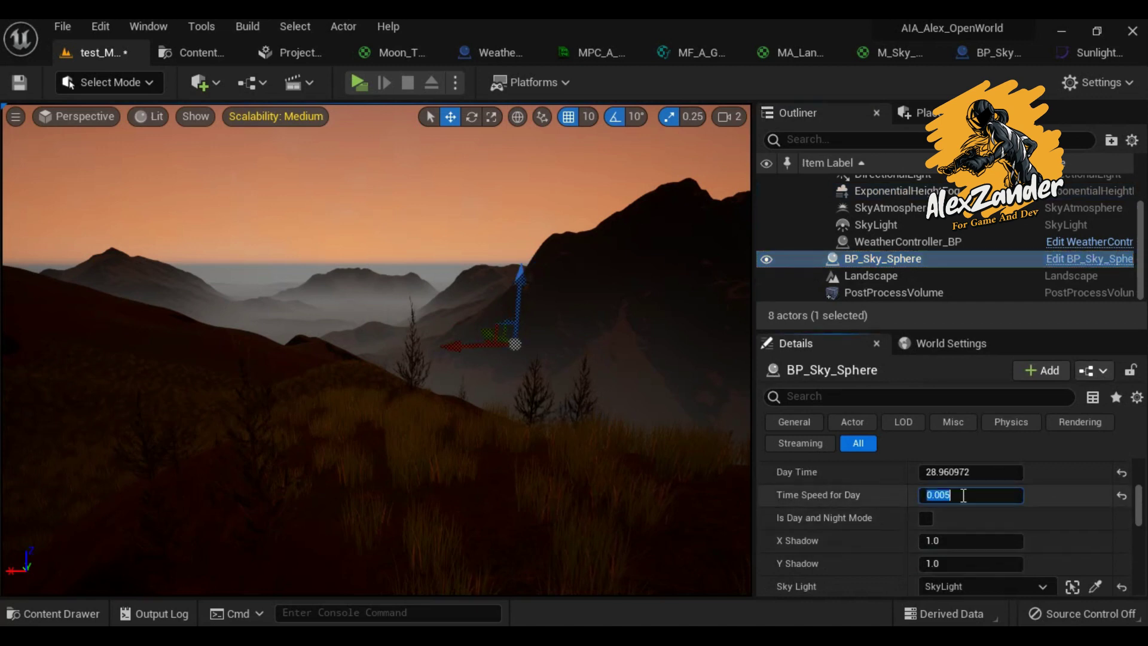
click(975, 473)
text(0)
key(Return)
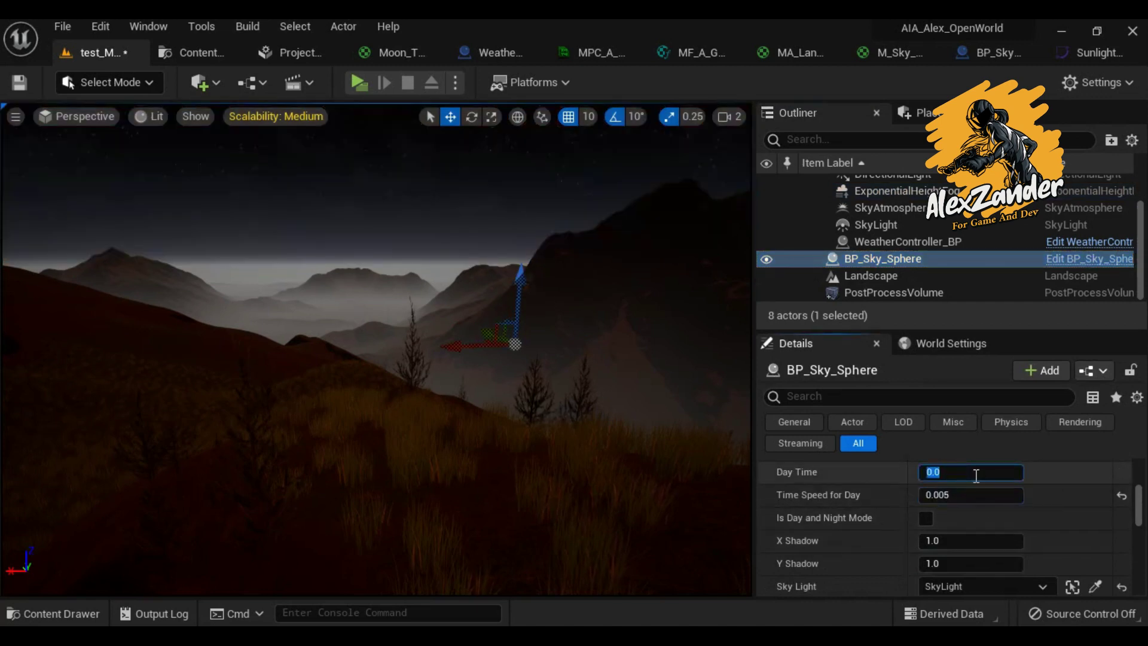
mouse_move(540, 363)
right_down()
mouse_move(538, 389)
mouse_move(600, 353)
right_up()
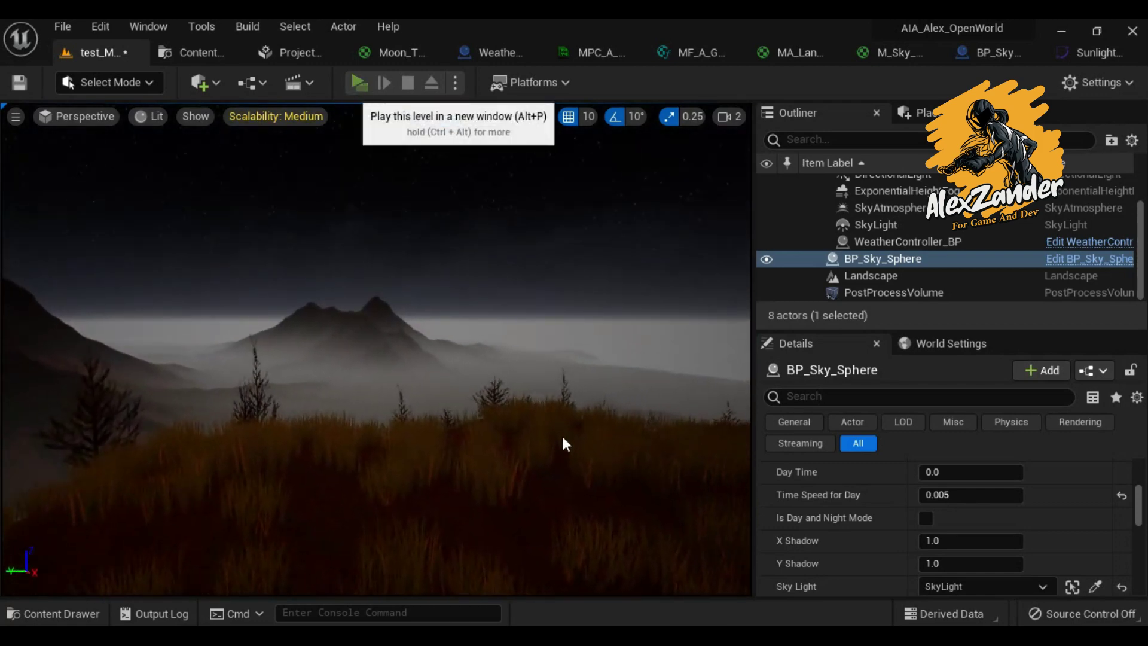
key(alt+p)
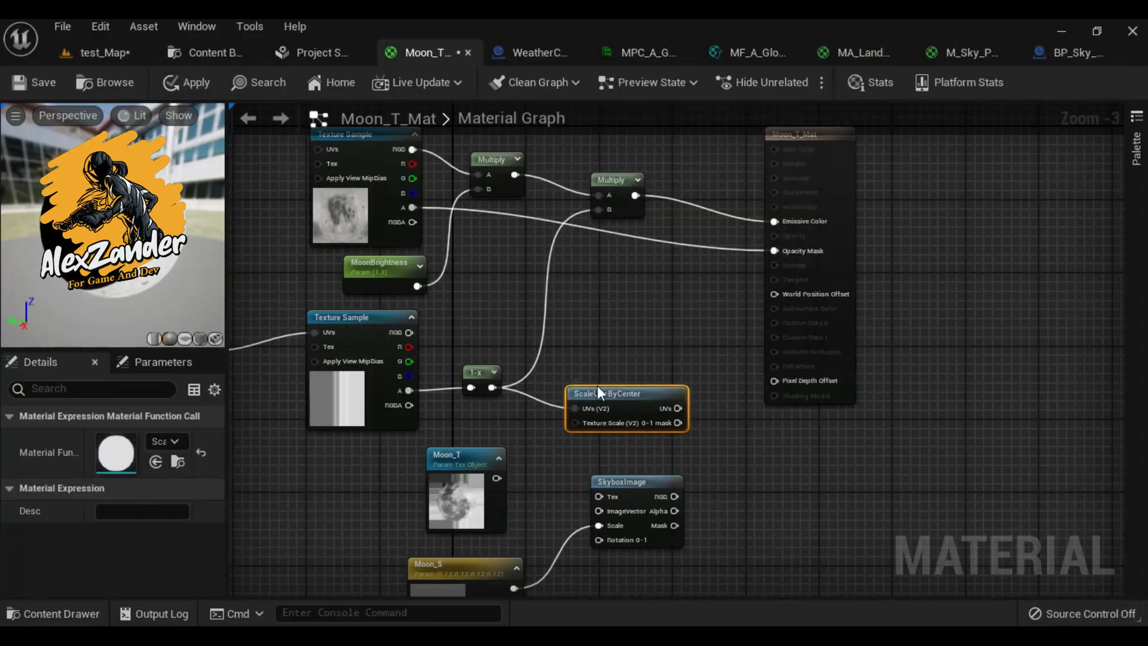
- Delete the ScaleUVsByCenter node from the moon material and orbit the preview
click(598, 382)
click(604, 394)
key(Delete)
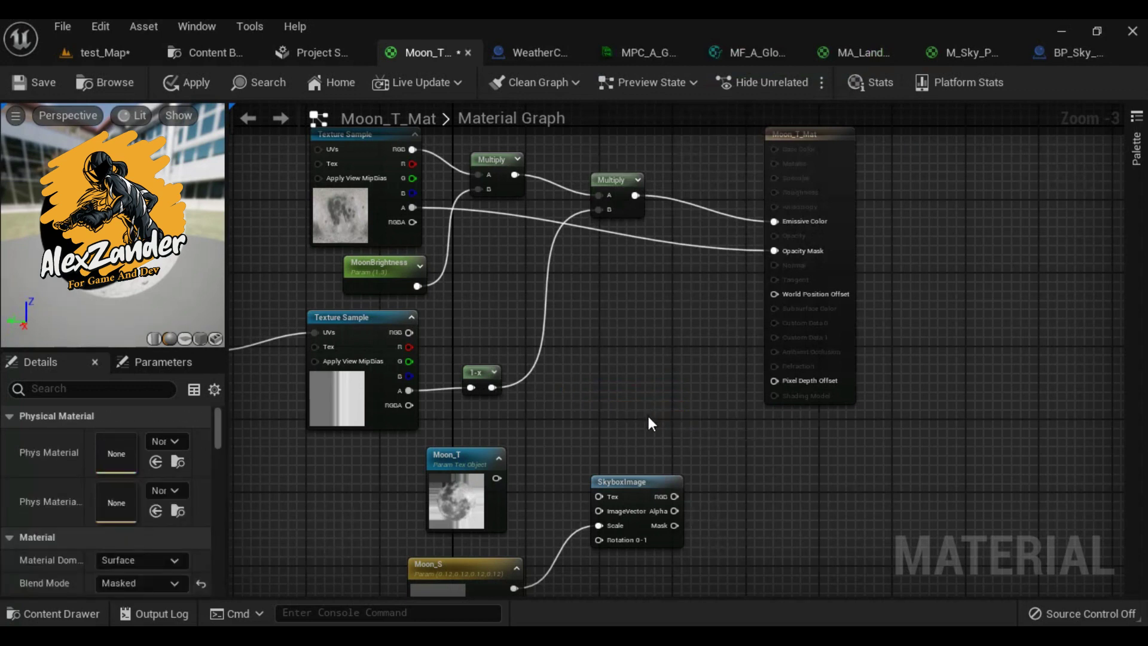
drag(179, 269, 179, 198)
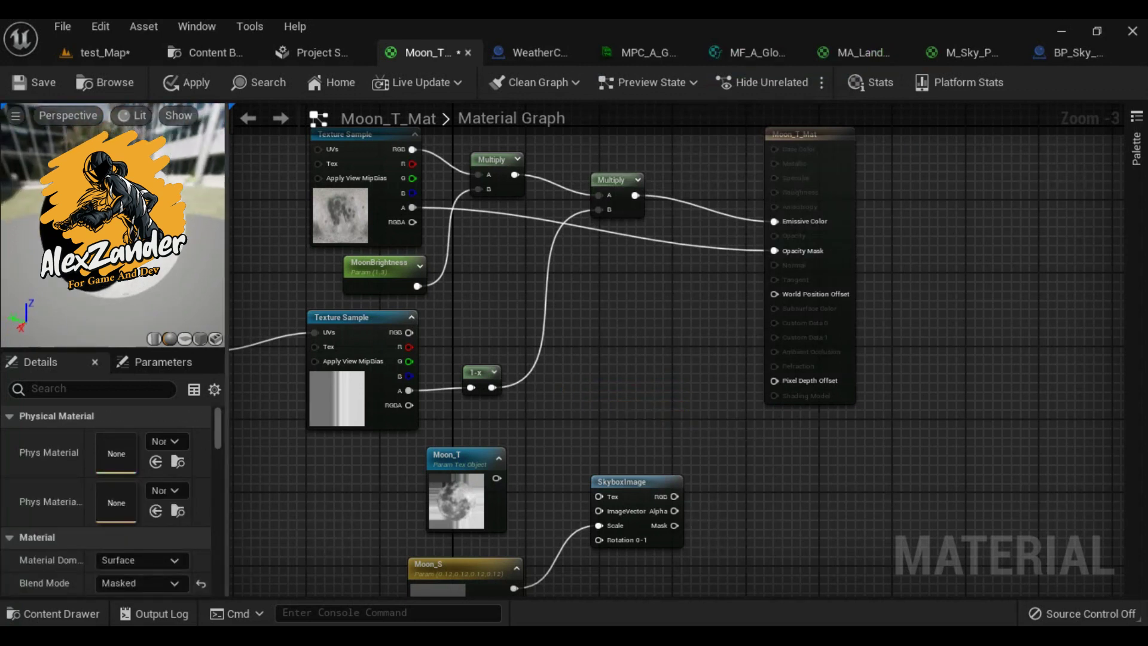
drag(113, 227, 161, 227)
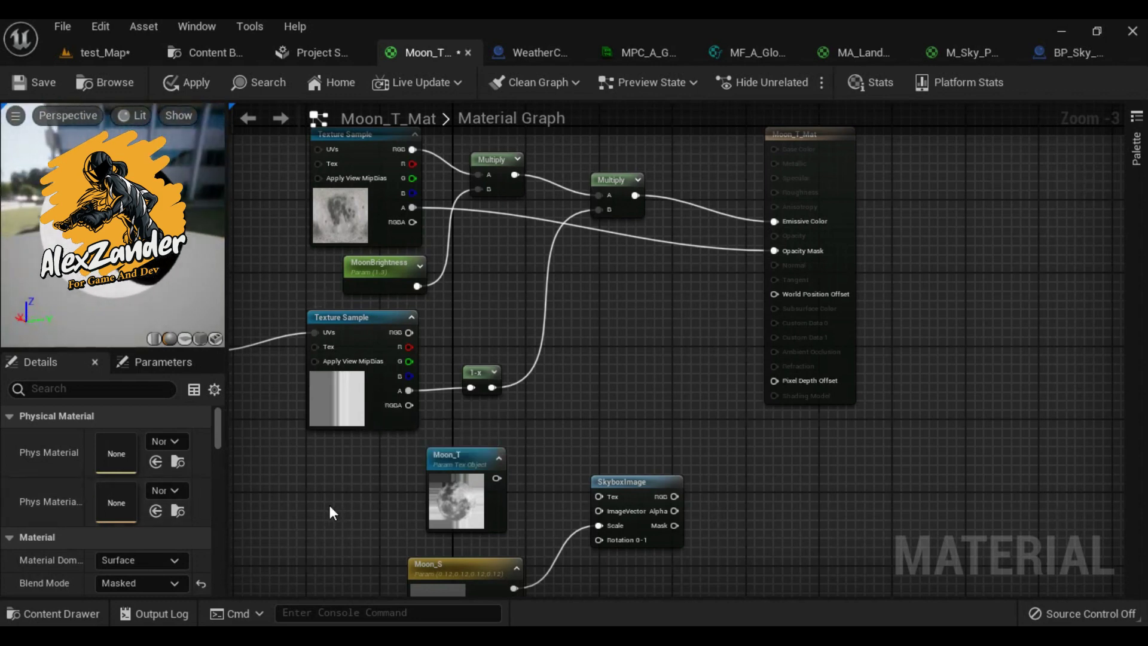
- Change the Y_Rot parameter's default value from 0.1 to 1
mouse_move(328, 505)
right_down()
mouse_move(573, 497)
mouse_move(667, 443)
right_up()
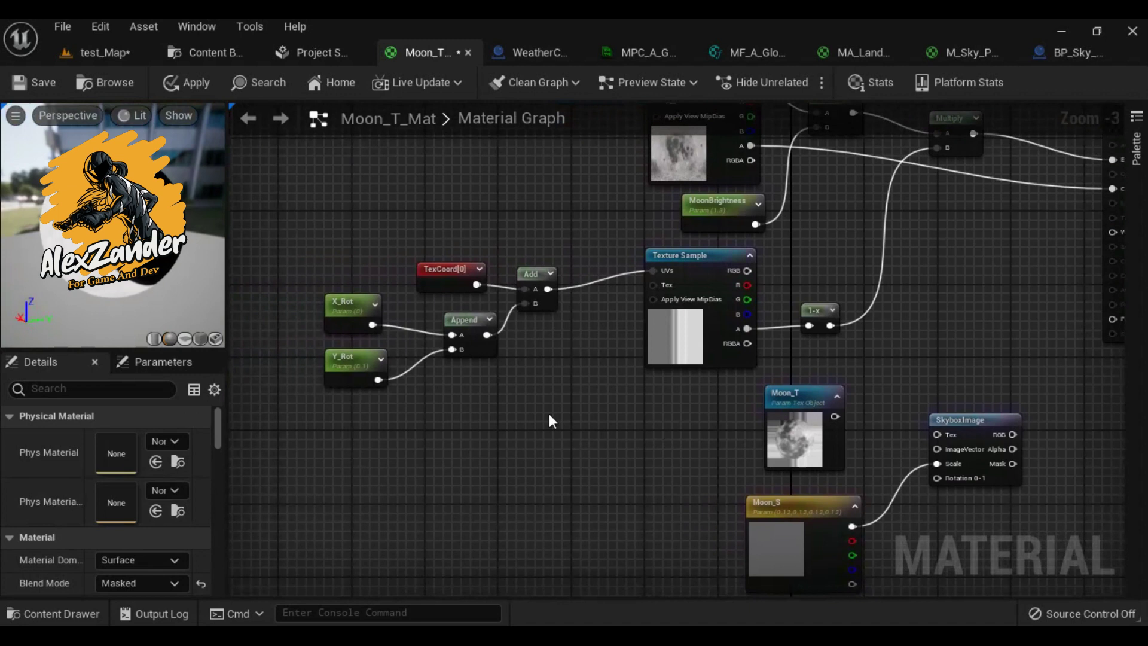
click(350, 362)
click(165, 487)
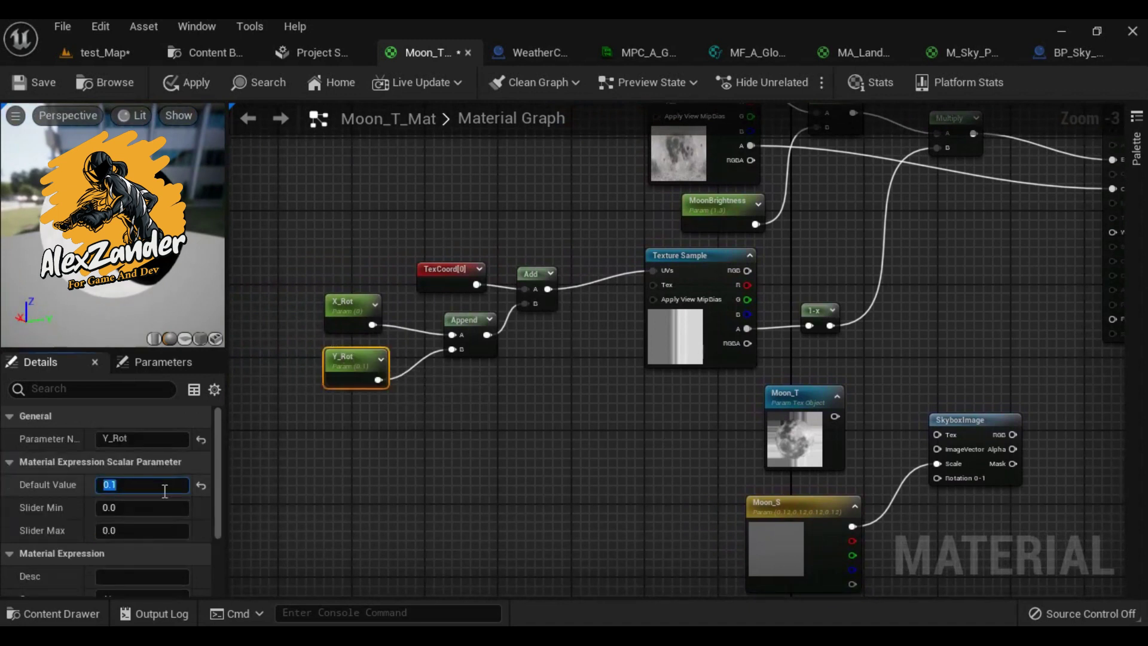
text(0)
text(1)
key(Return)
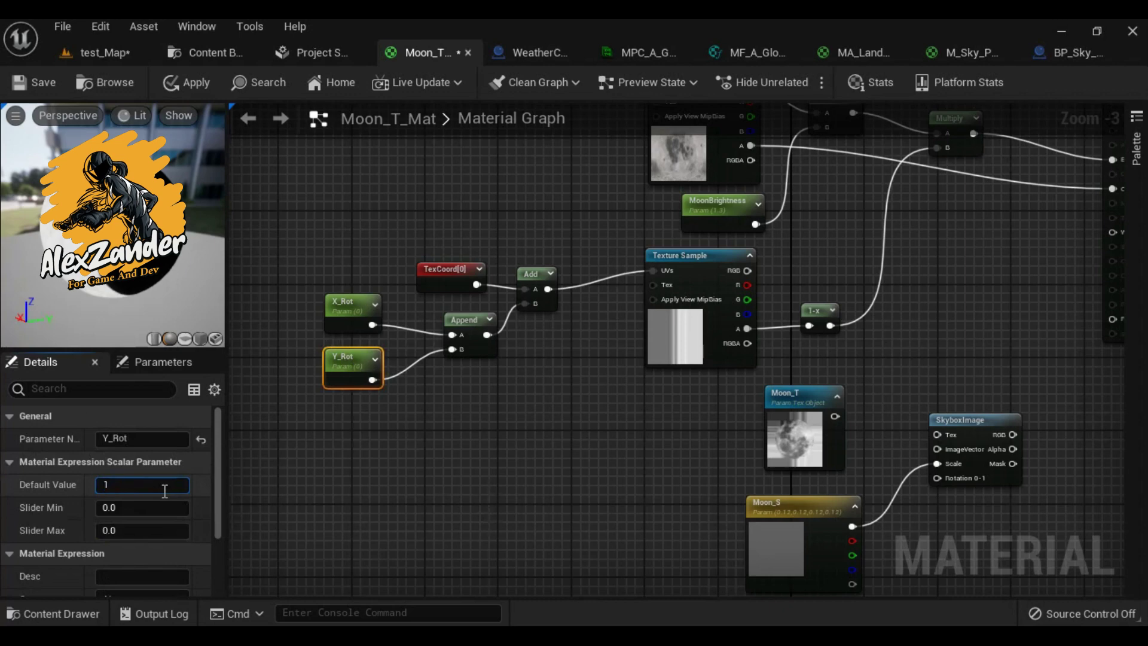
key(Return)
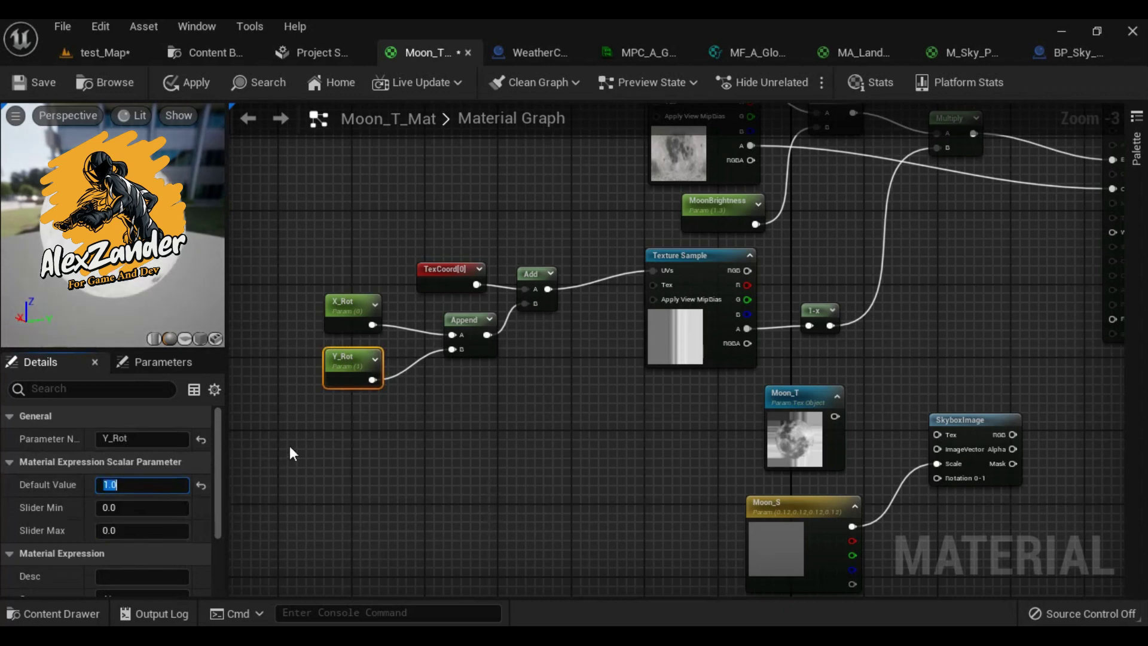
right_drag(293, 447, 317, 470)
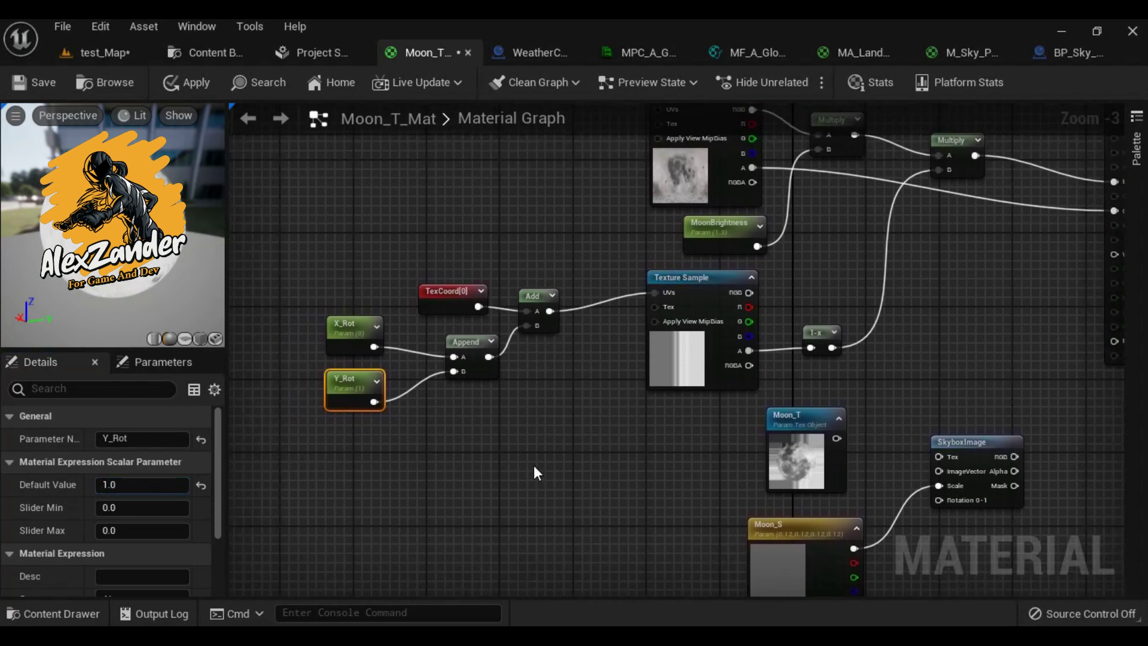
right_drag(529, 461, 508, 430)
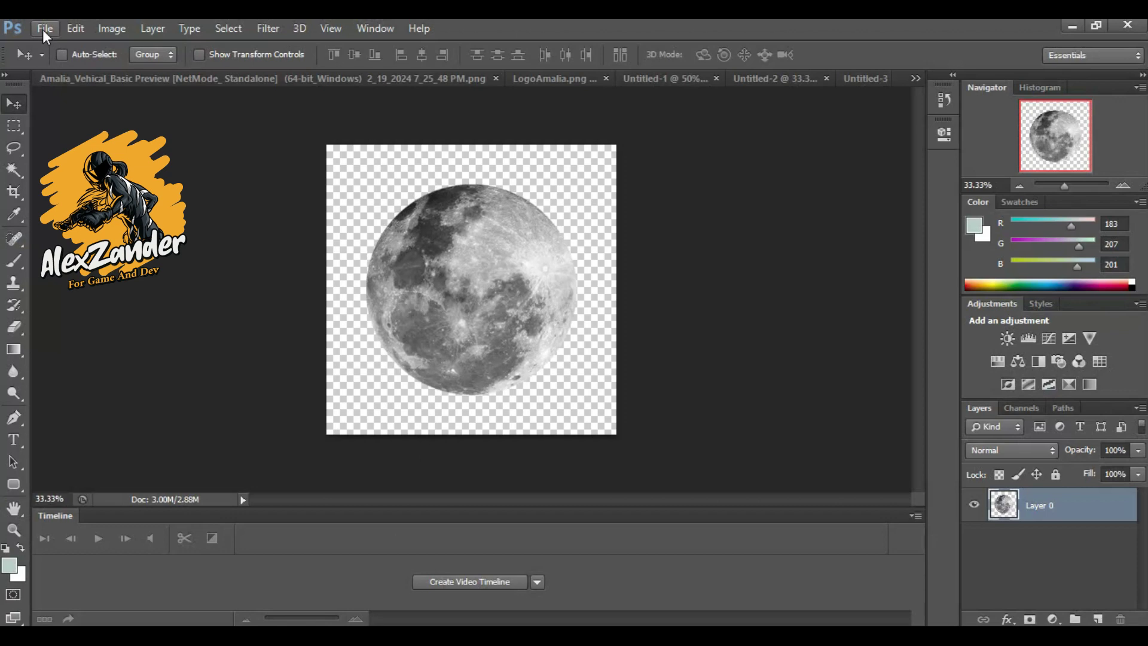
- Open 8k_moon.jpg in Photoshop
click(45, 28)
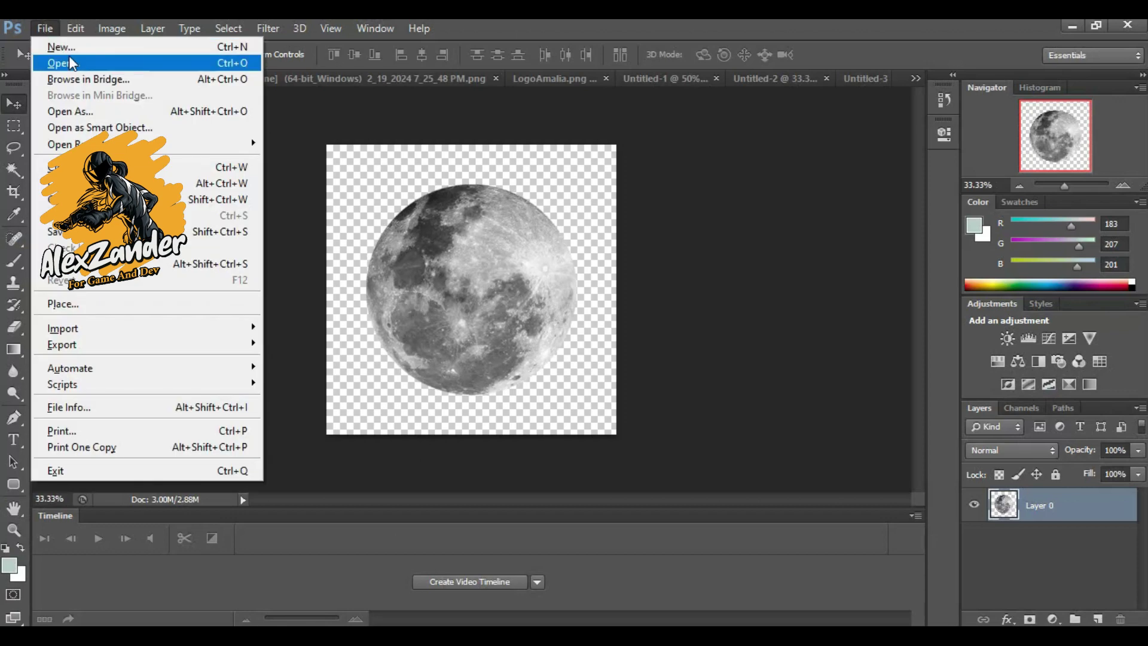
click(70, 63)
double_click(474, 206)
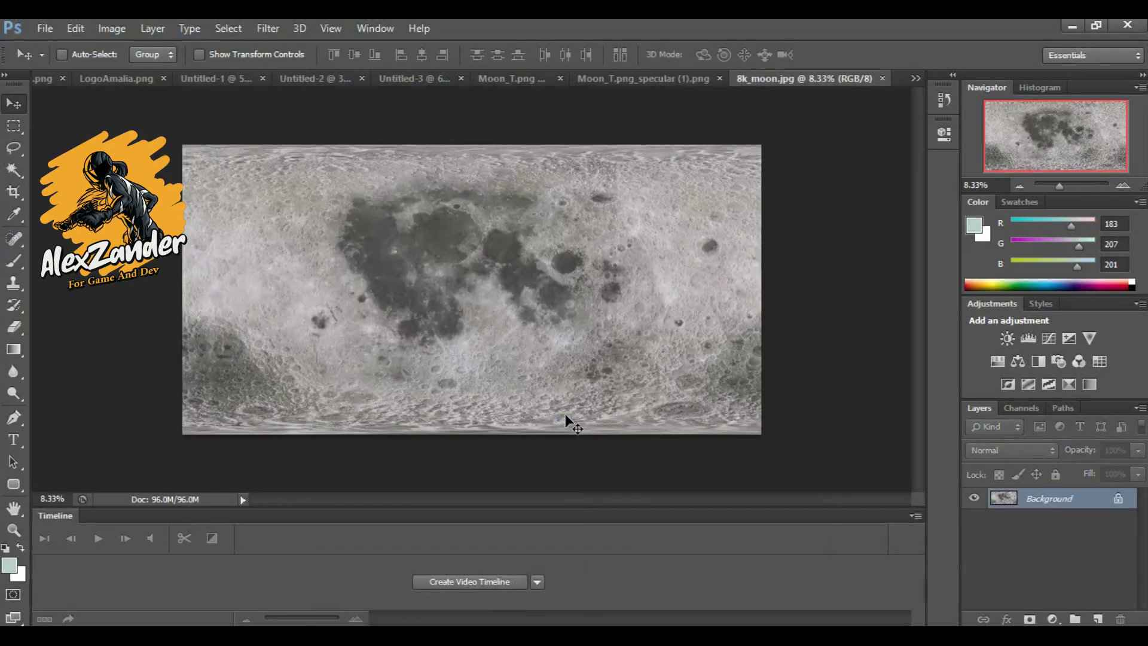
- Check the image size, copy the 8192 width value, and close without changes
click(49, 30)
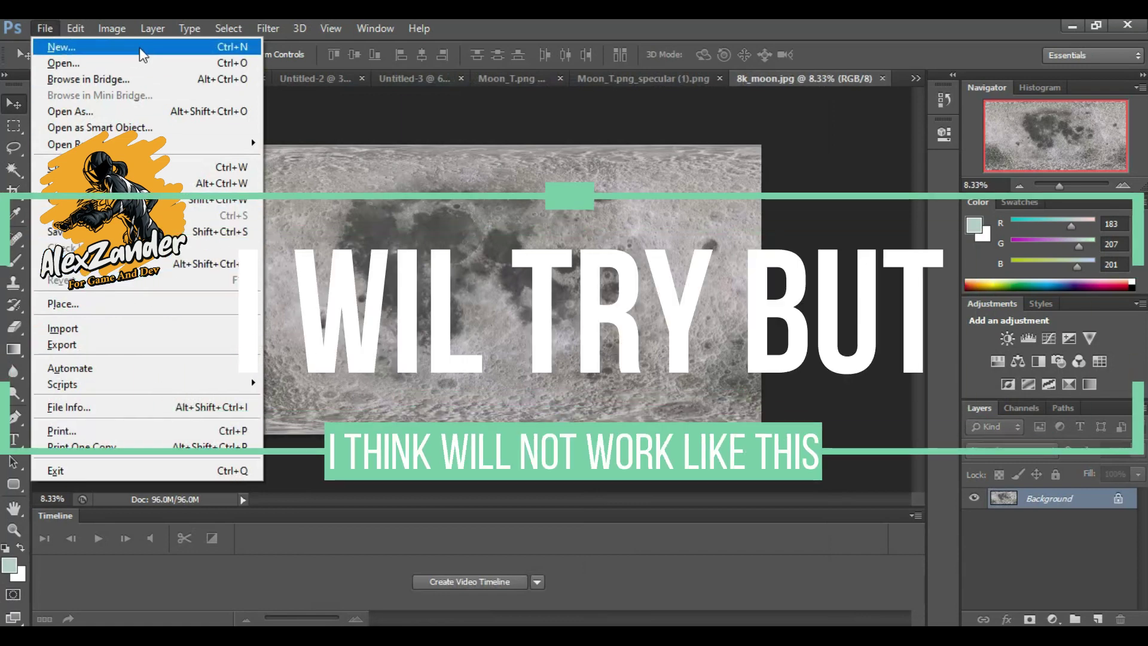
mouse_move(127, 25)
click(186, 149)
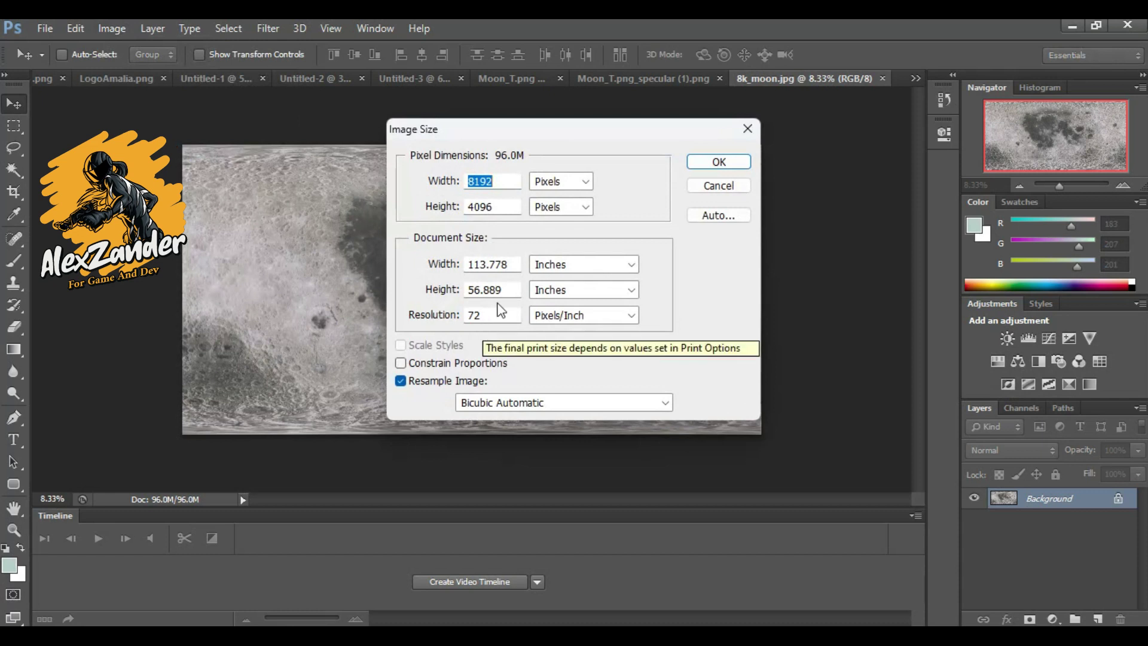
right_click(481, 182)
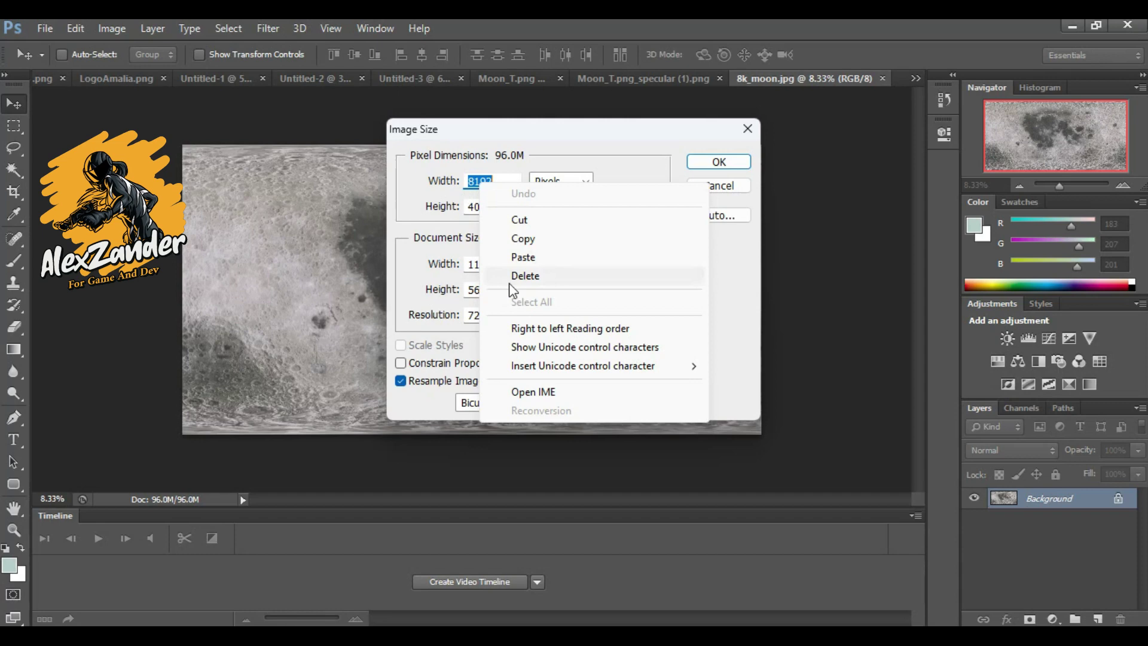
click(560, 242)
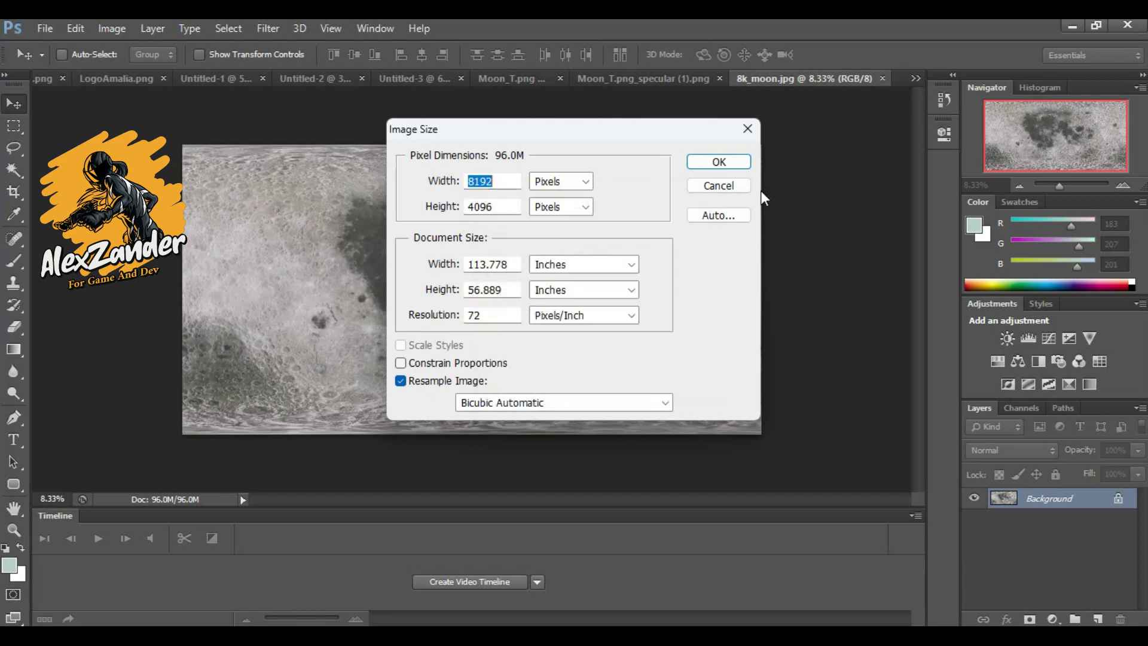
click(705, 162)
- Resize the grayscale moon document from 1024 × 1024 to 8192 × 4096 pixels, unconstrained
click(636, 78)
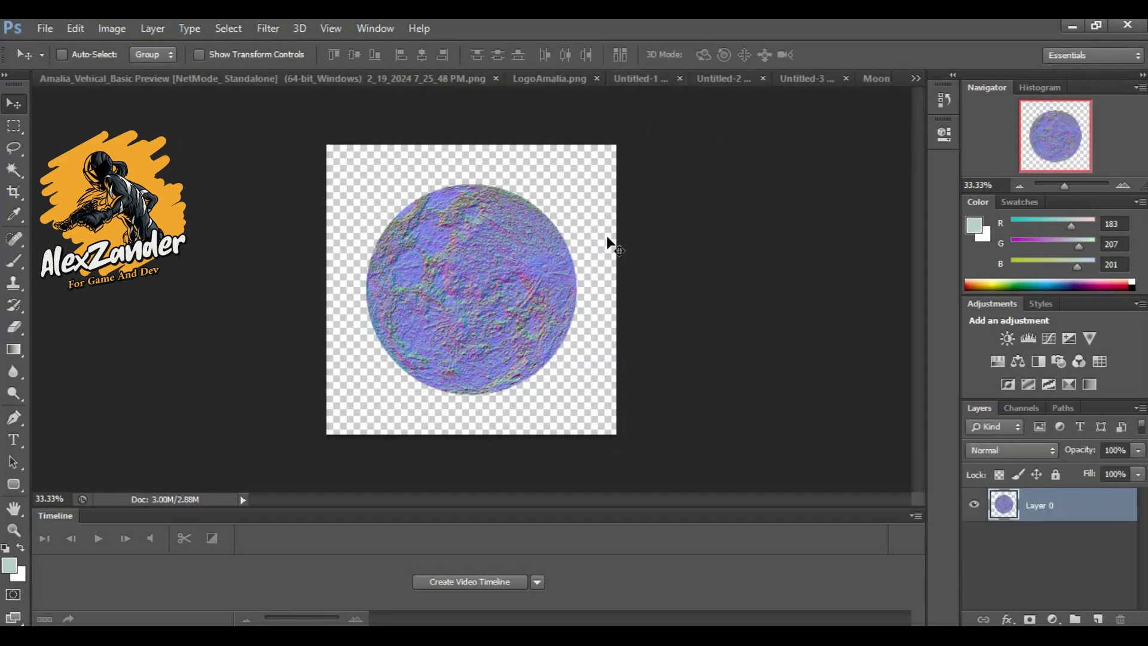
click(865, 78)
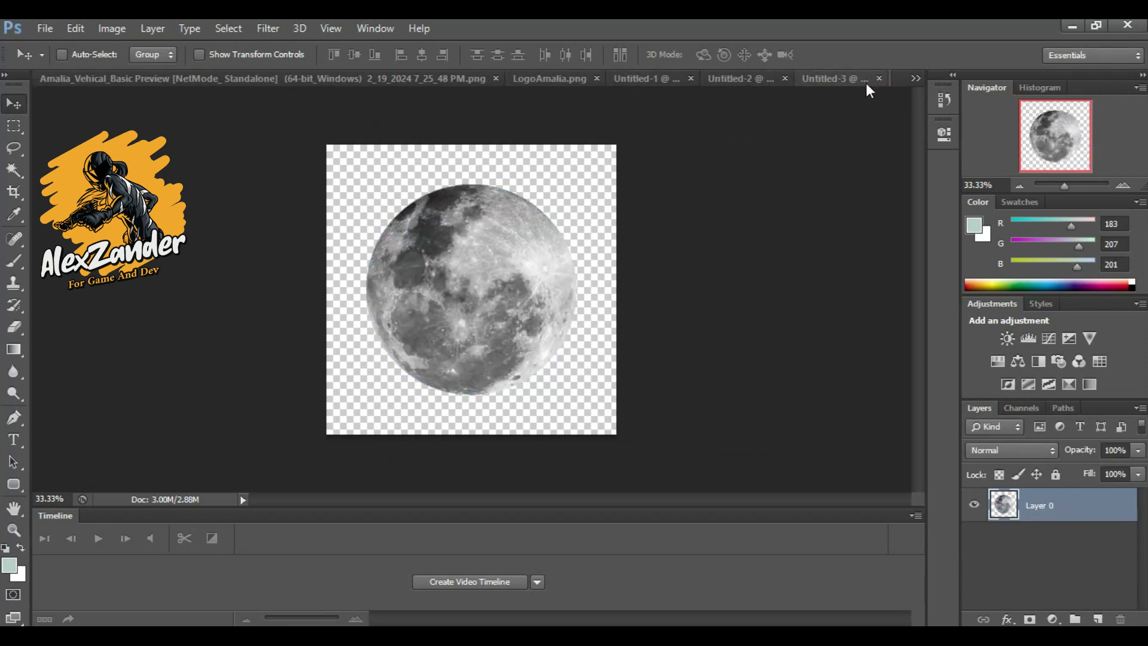
click(52, 29)
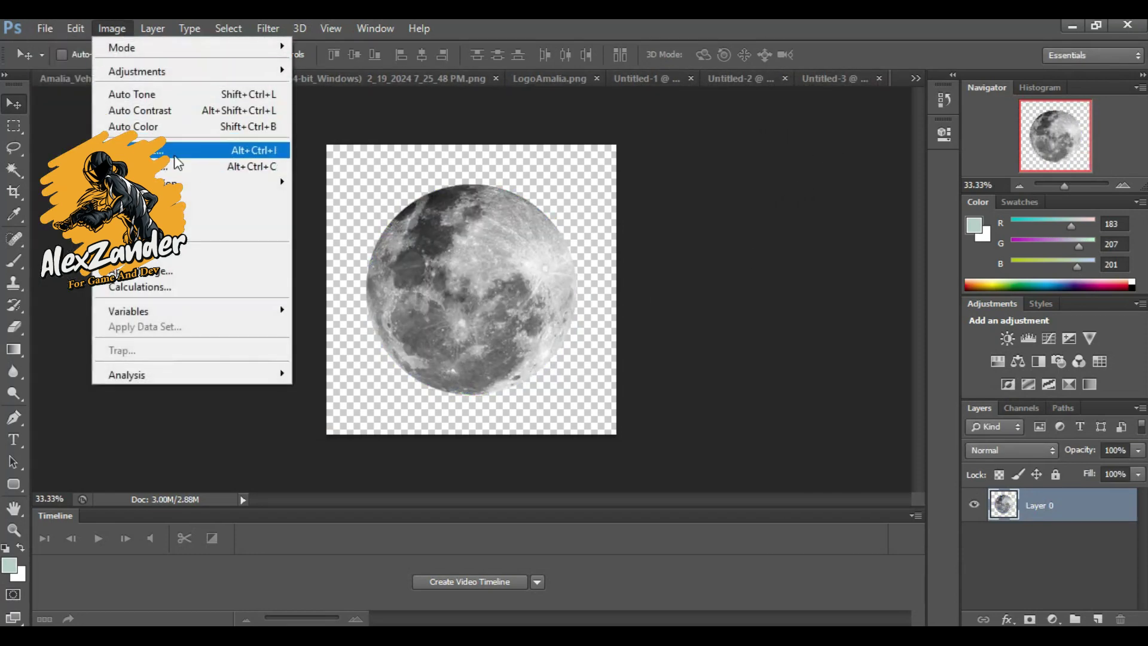
click(174, 151)
double_click(494, 205)
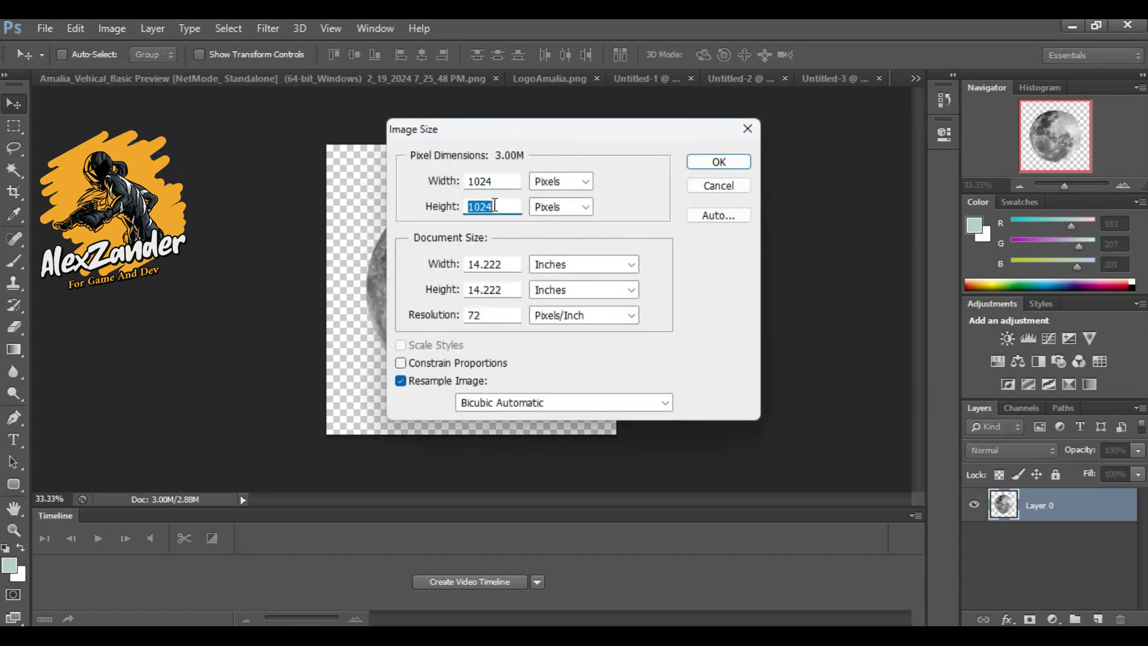
text(4096)
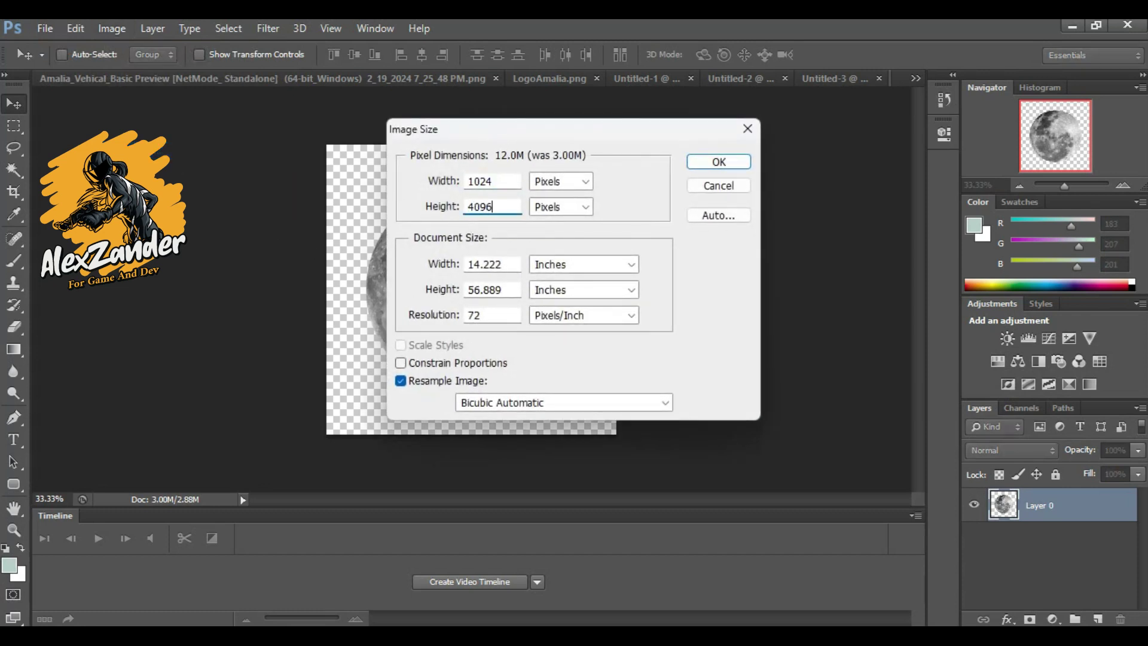
double_click(494, 184)
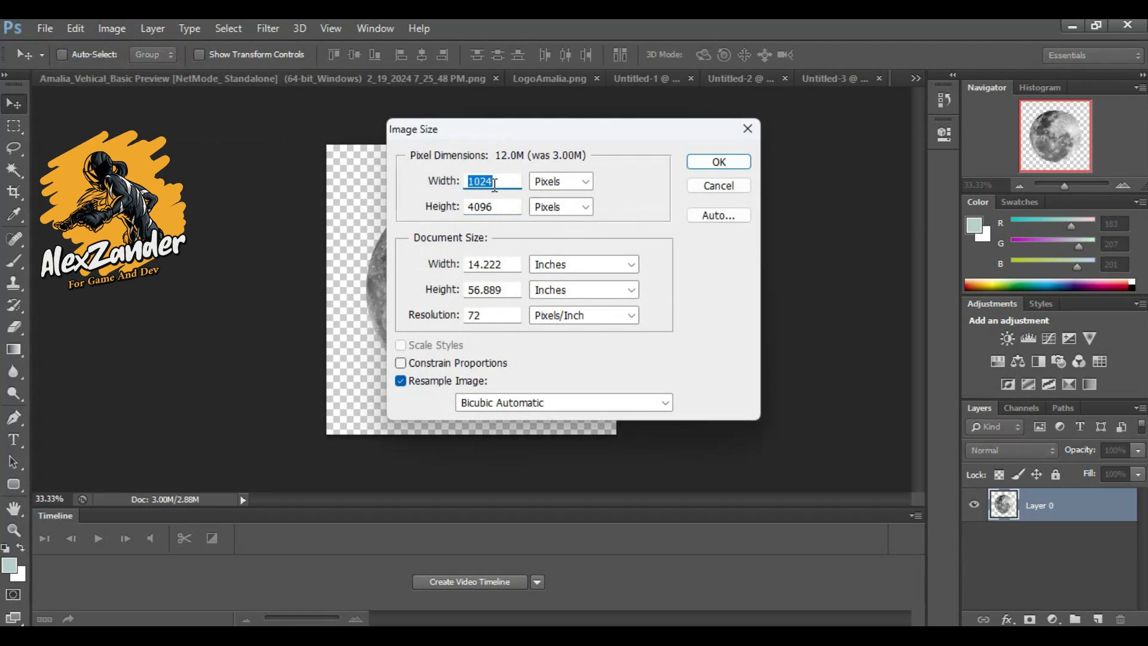
text(8192)
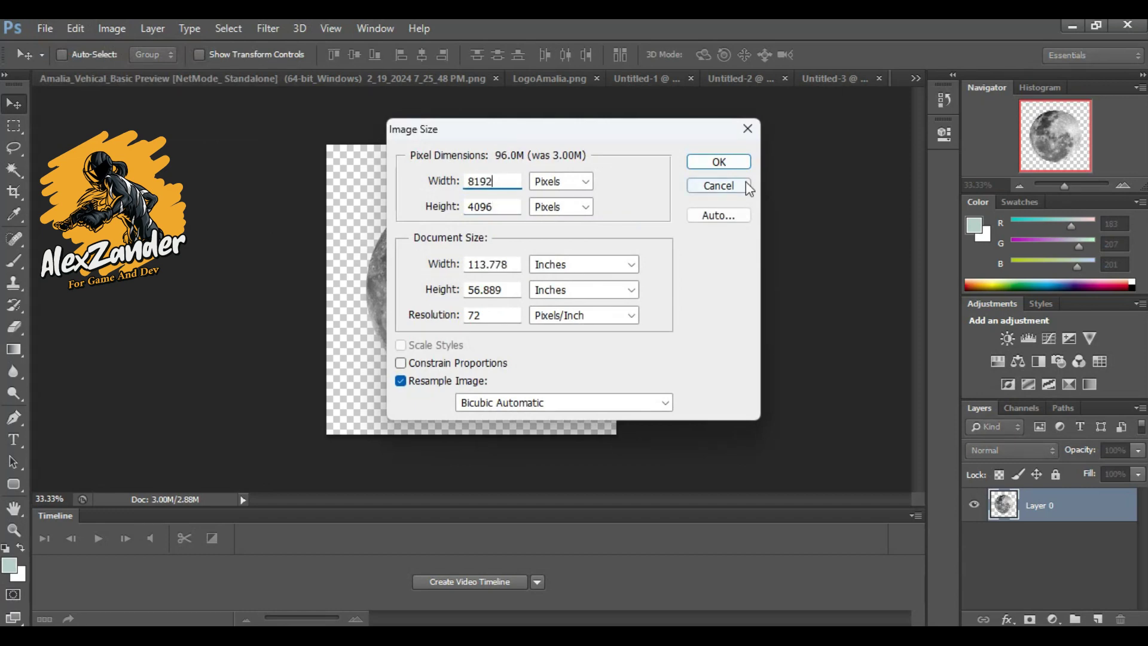
click(726, 163)
- Zoom out and scale the moon up proportionally to about 118% with Free Transform
scroll(569, 275, down, 2)
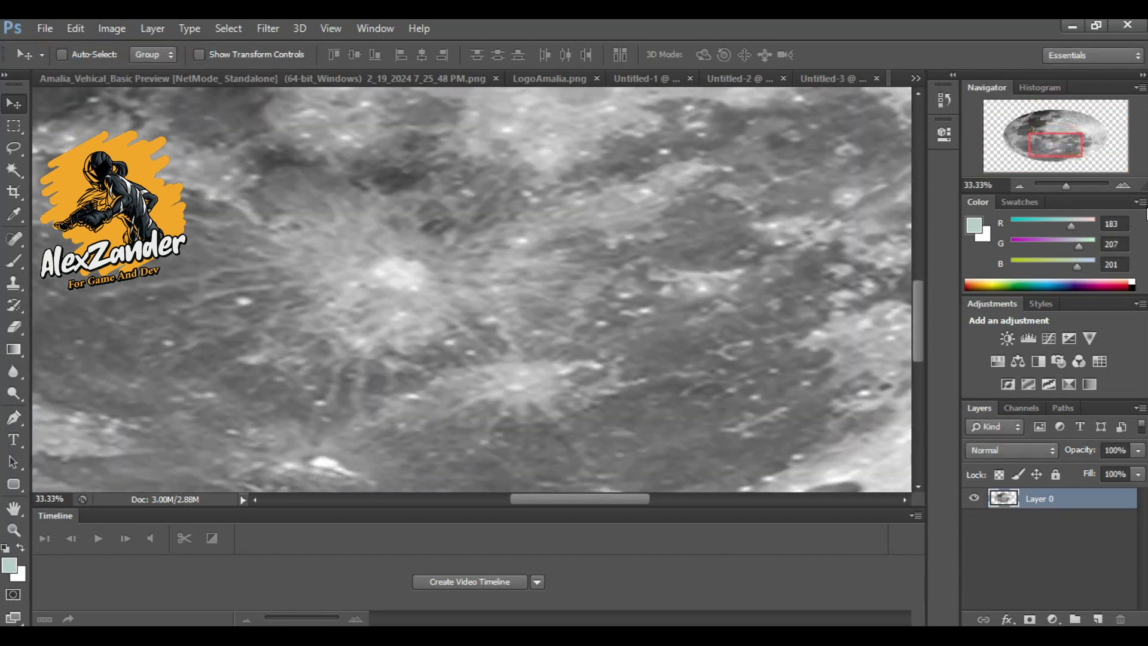
click(1019, 185)
click(1018, 185)
click(1019, 185)
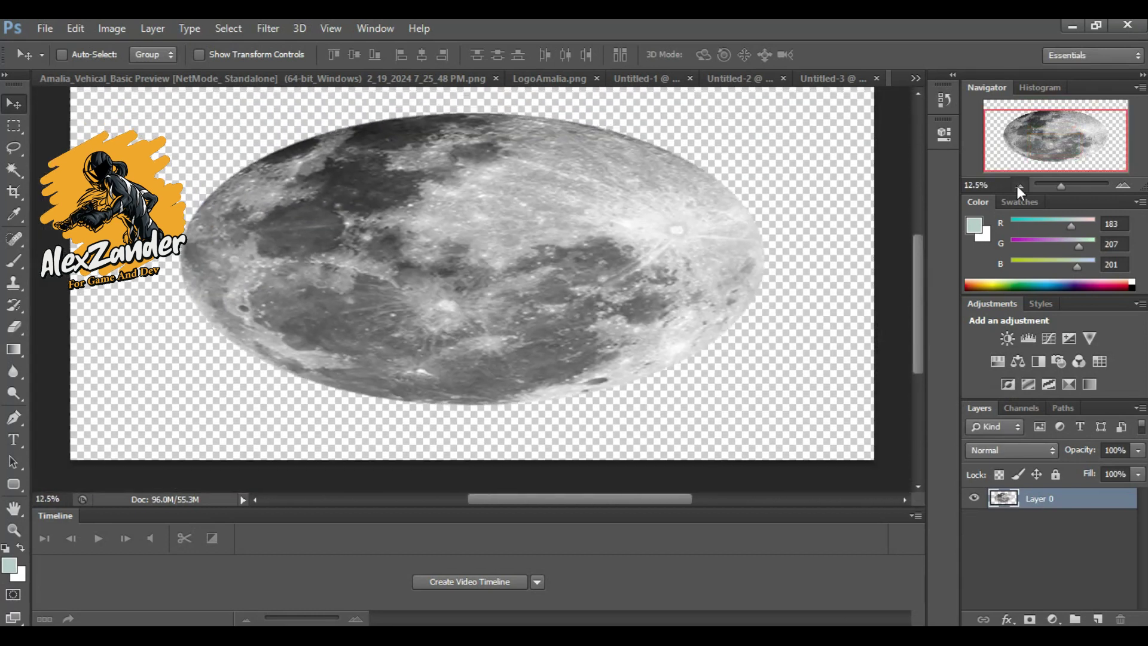
click(1018, 186)
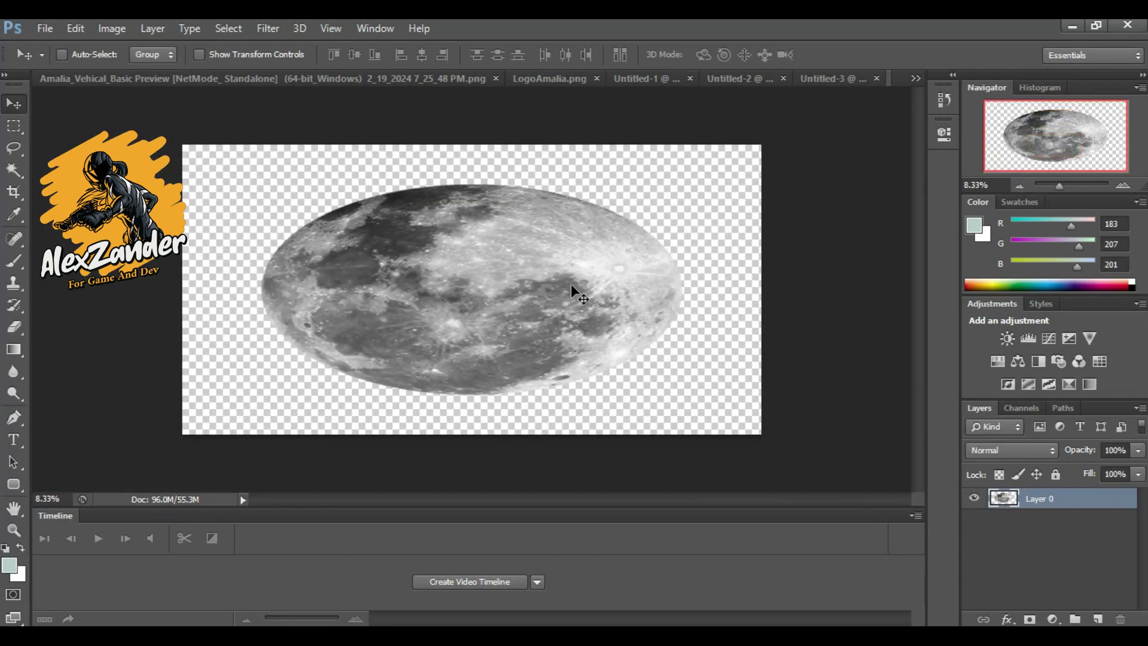
key(ctrl+t)
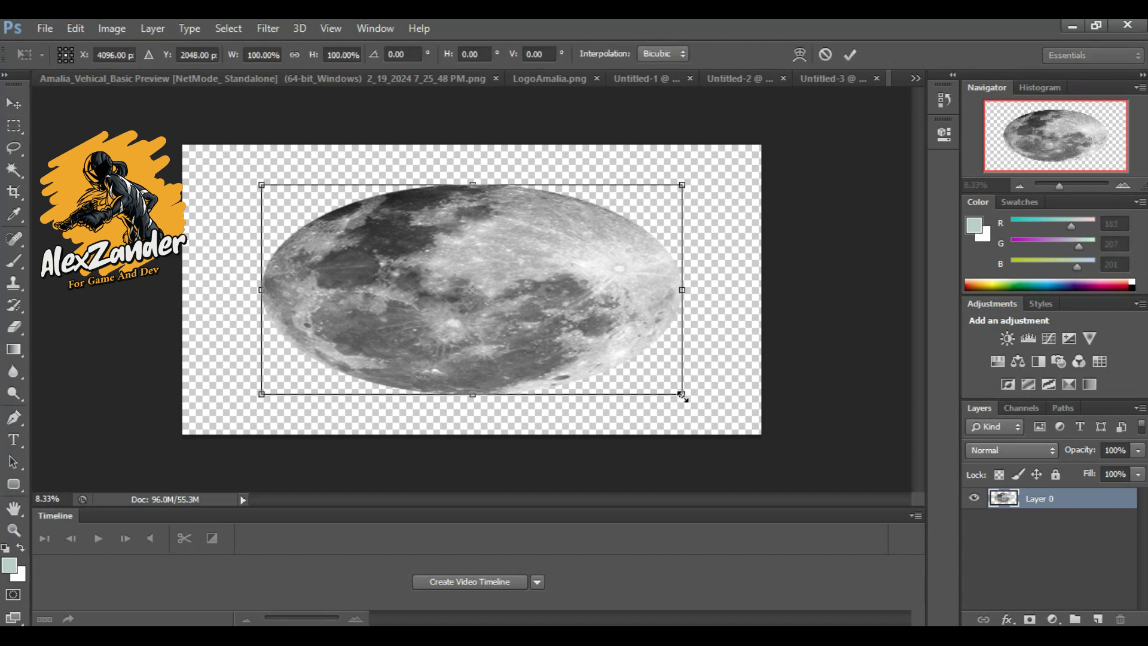
shift+drag(682, 396, 766, 425)
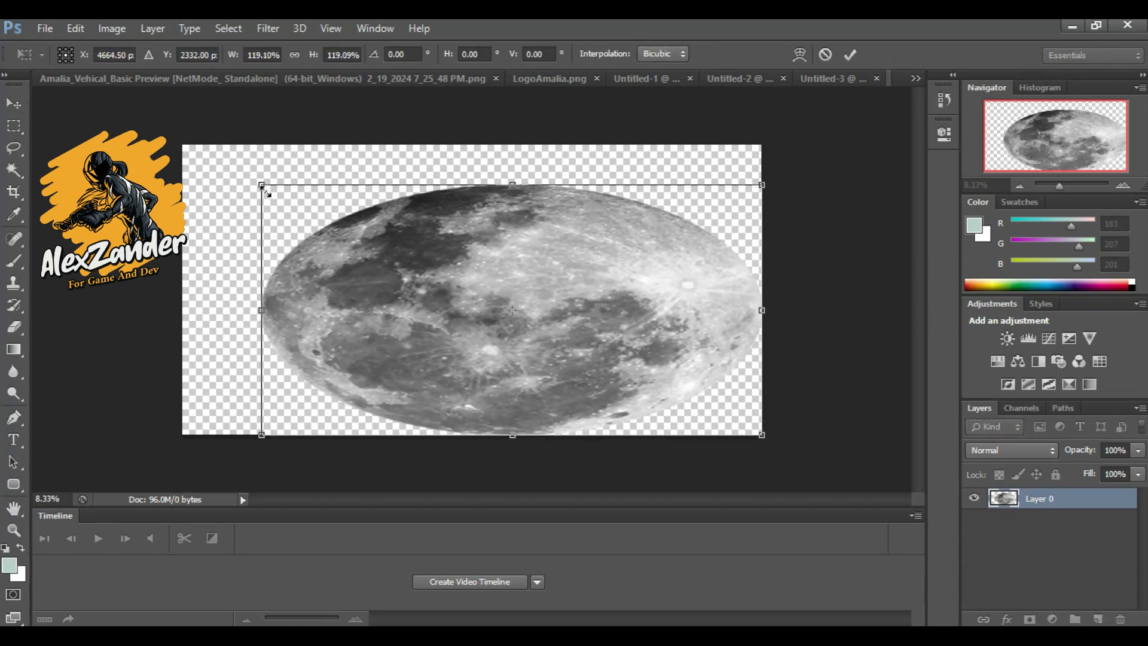
- Stretch the moon's corners out to the canvas edges and apply the transform
shift+drag(263, 187, 182, 149)
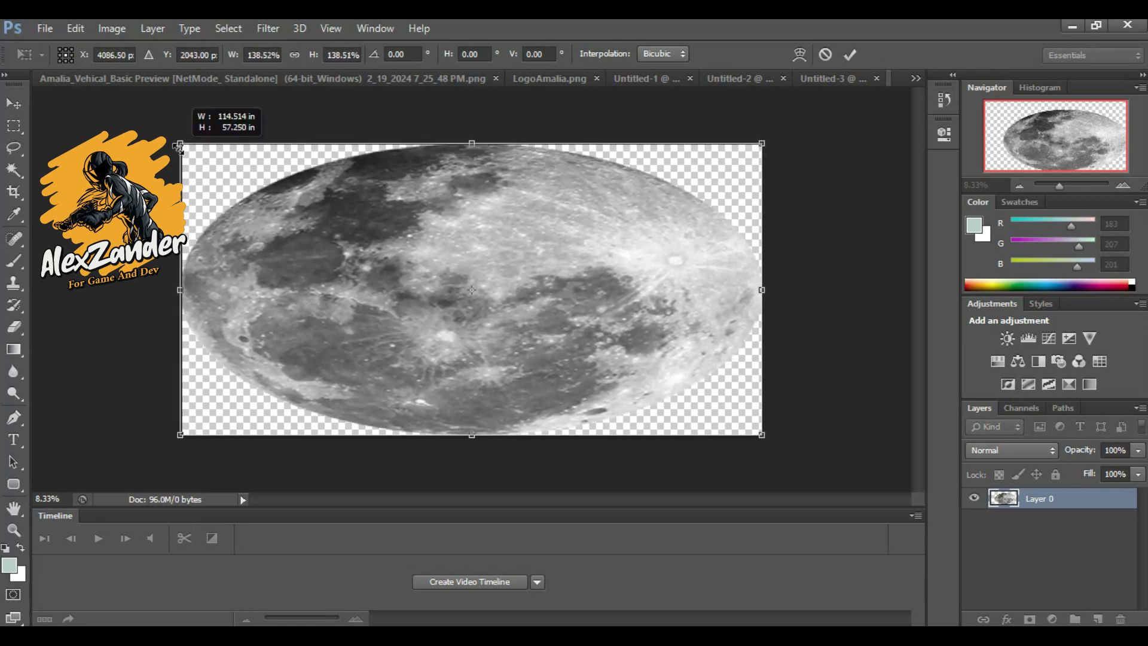
shift+drag(183, 149, 180, 144)
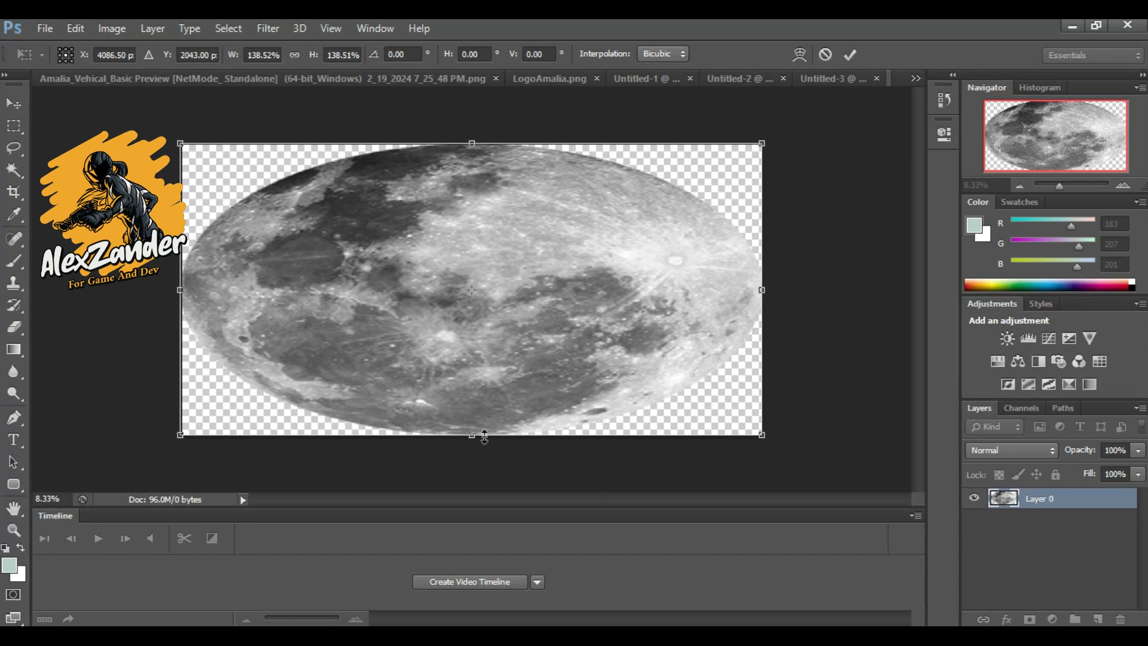
shift+drag(756, 436, 756, 432)
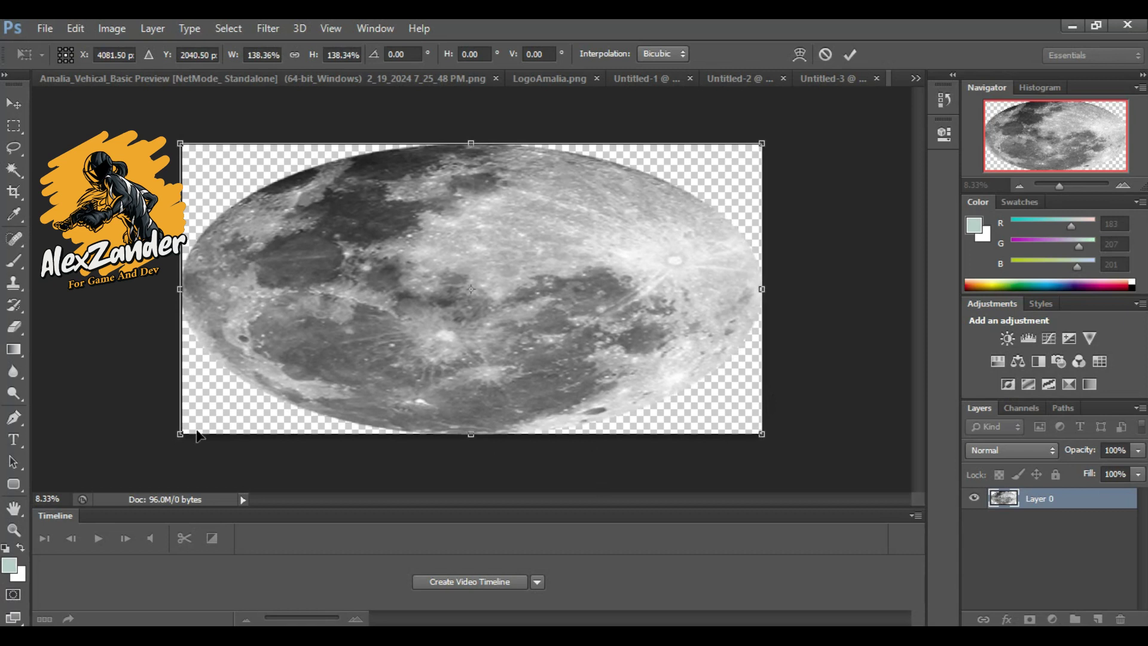
shift+drag(174, 440, 176, 442)
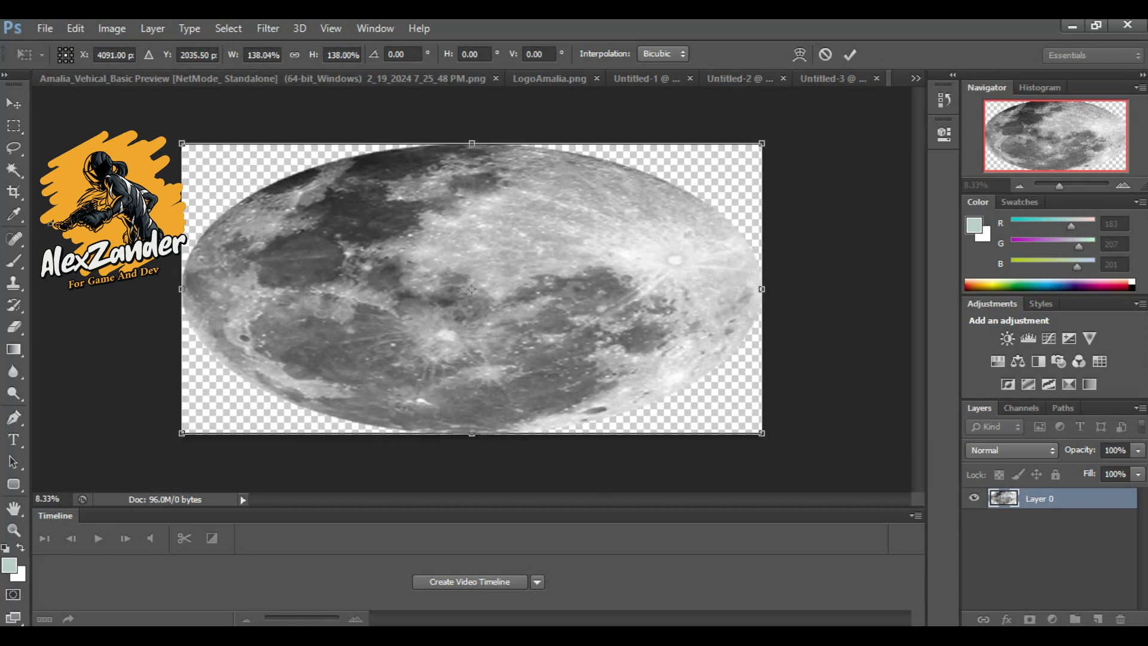
click(13, 103)
click(477, 263)
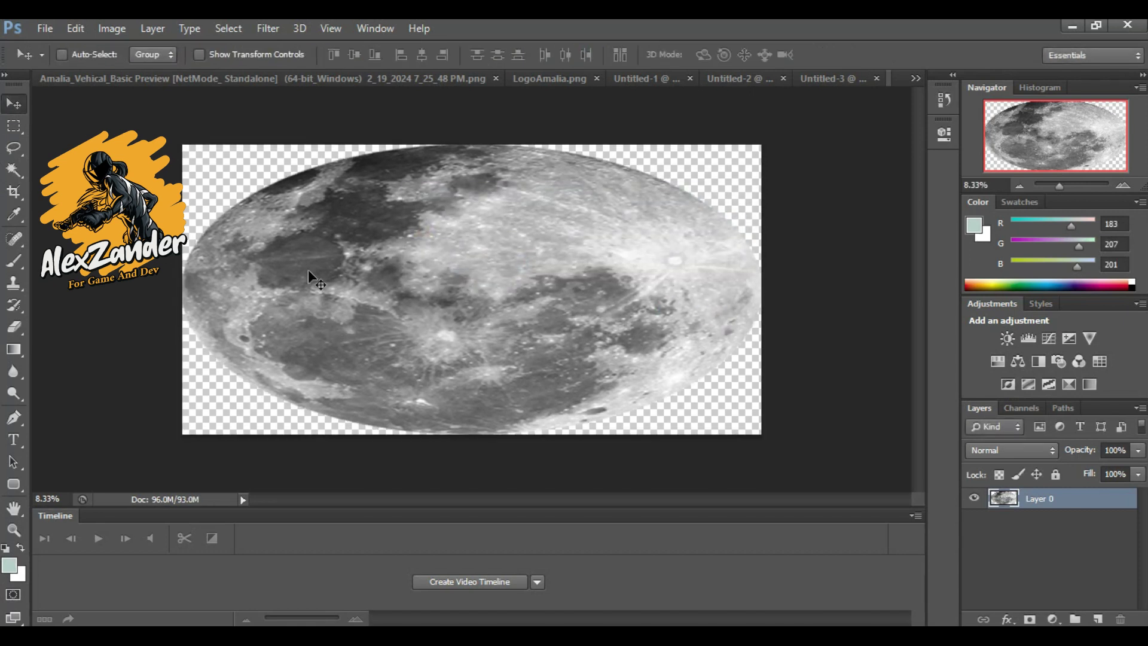
- Start a Save As copy of the image with PNG as the format
key(ctrl+shift+s)
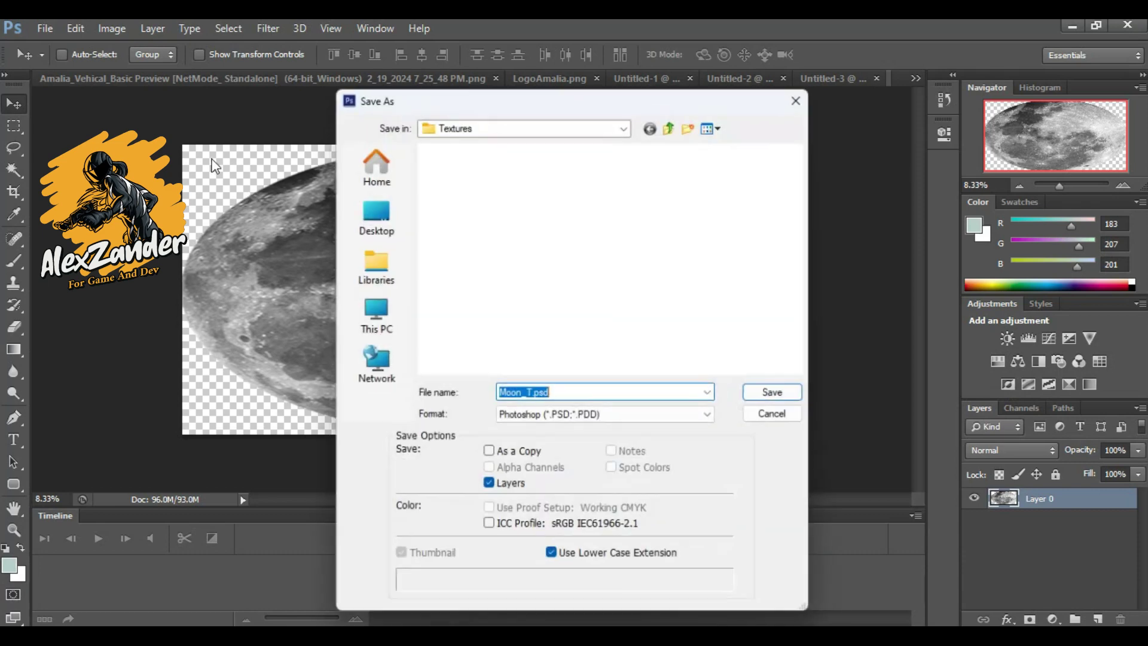
click(783, 421)
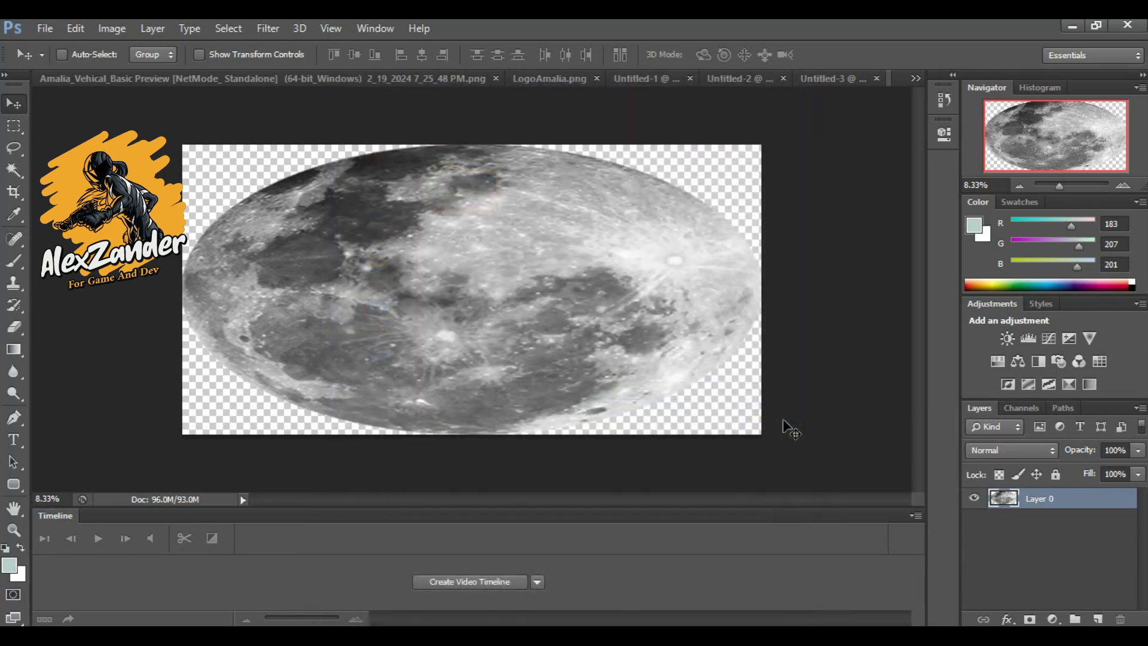
key(ctrl+shift+s)
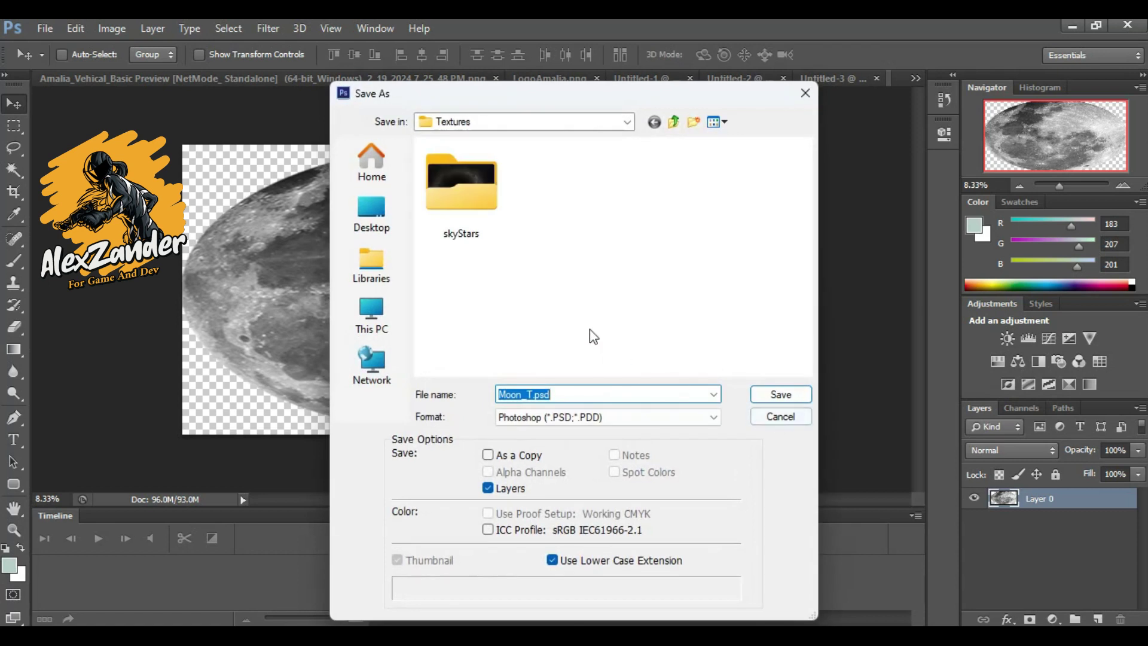
click(642, 418)
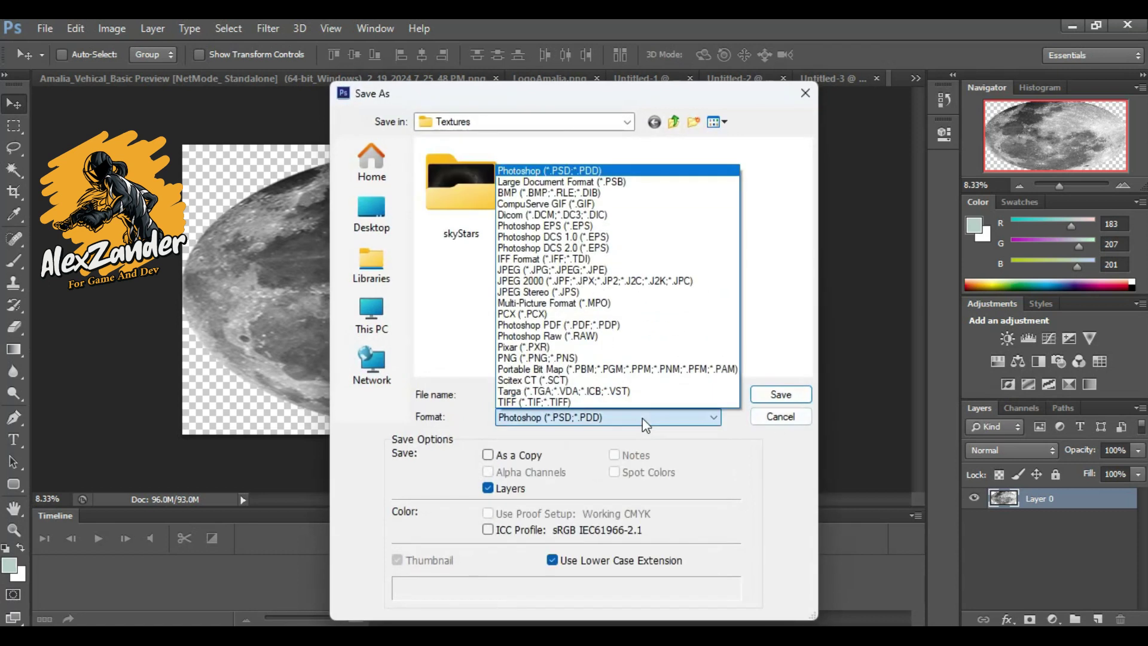
click(635, 359)
- Name the file Moon_T2.png in the Textures folder and save it with default PNG options
click(582, 238)
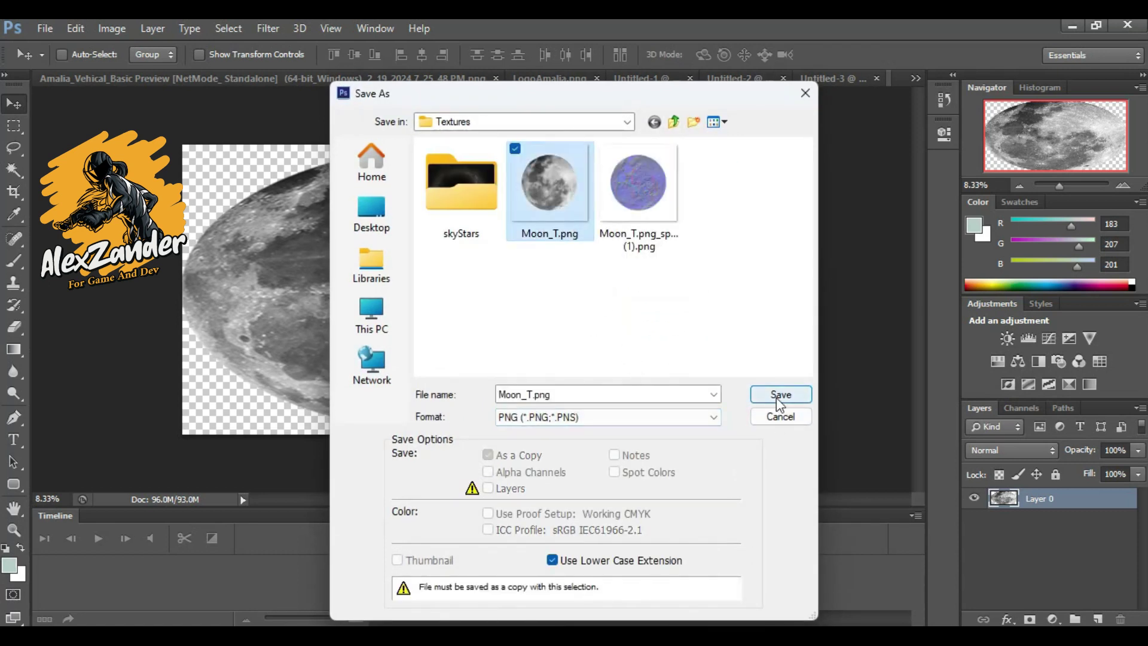
click(534, 395)
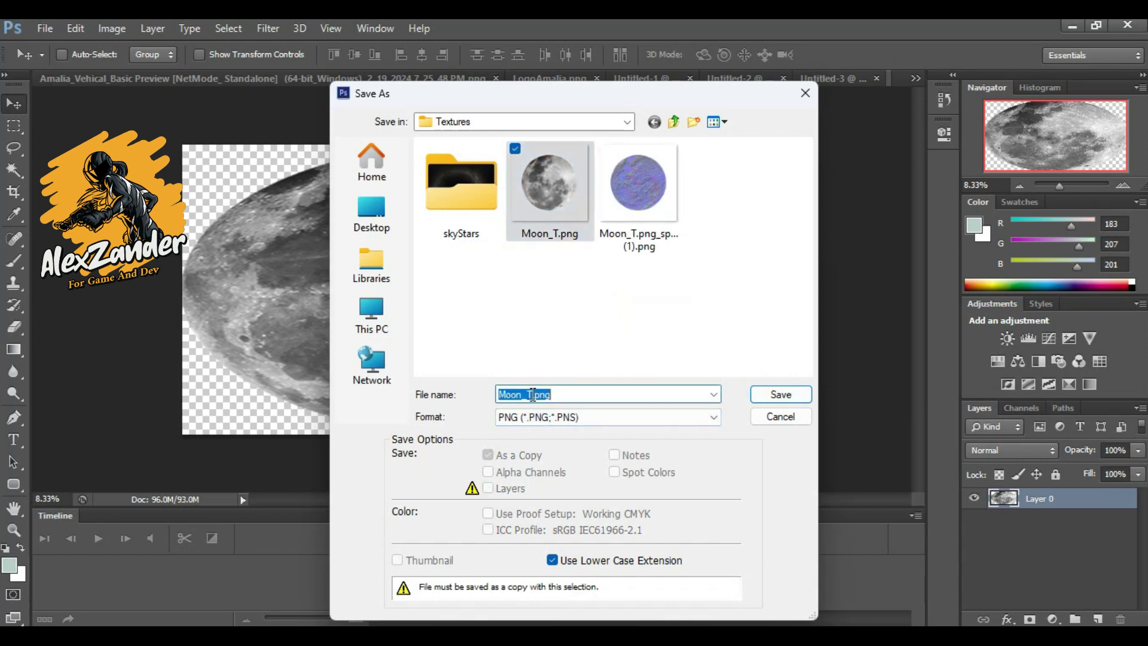
click(534, 395)
text(2)
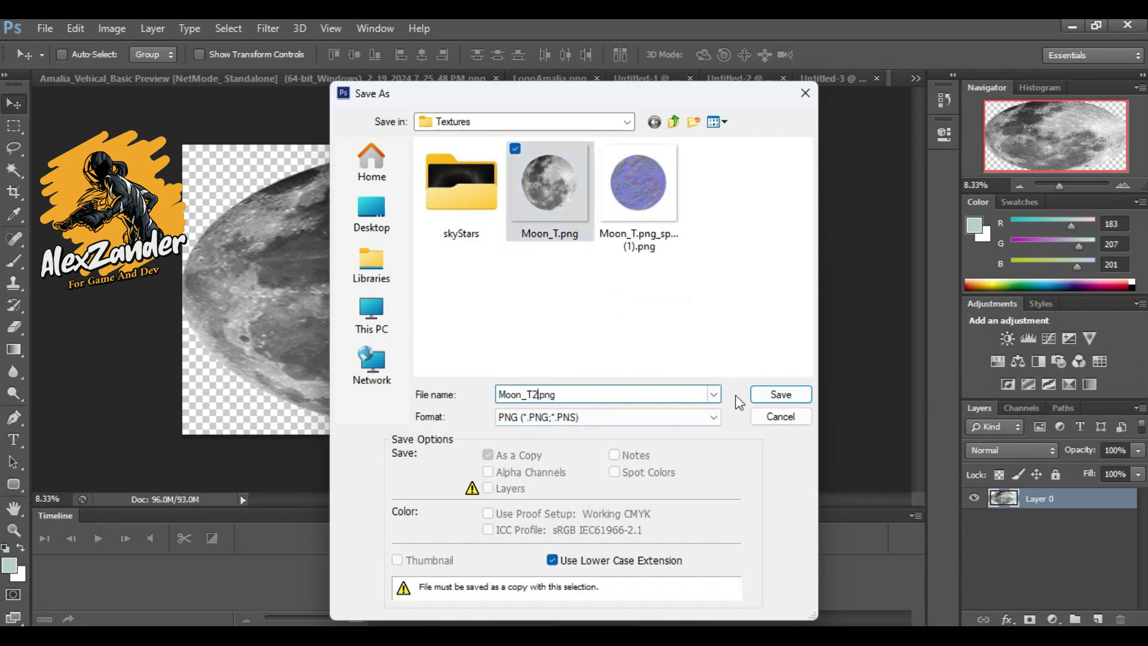
click(775, 395)
click(644, 214)
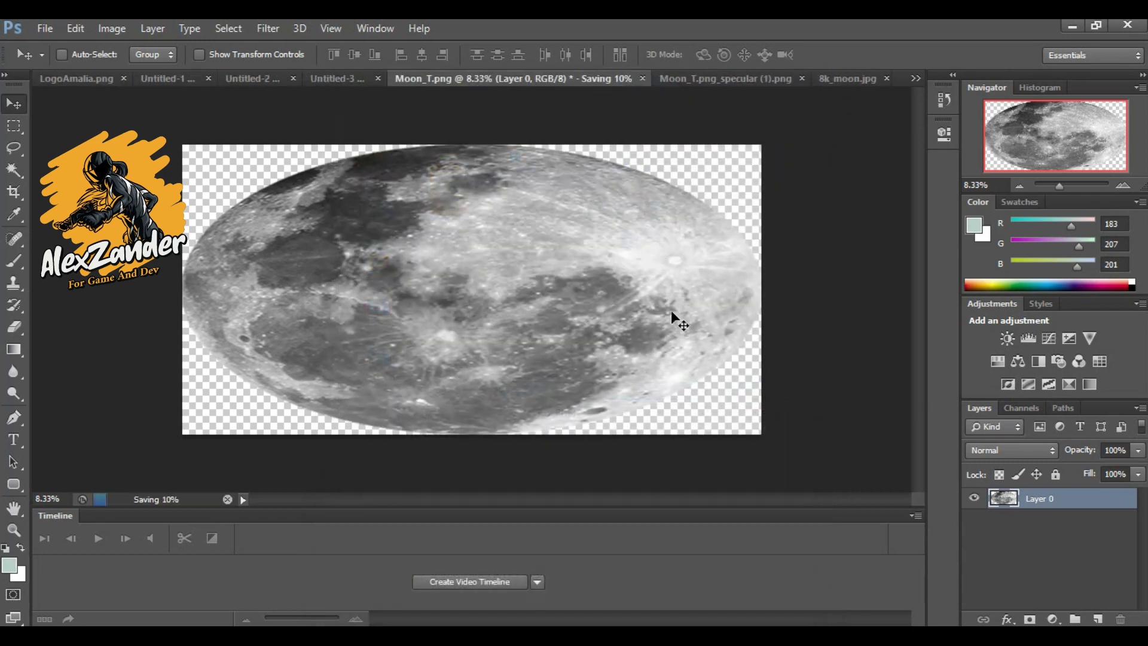
- Drag Moon_T2.png from Explorer into the MoonSphere content folder and go back to Moon_T_Mat
mouse_move(137, 637)
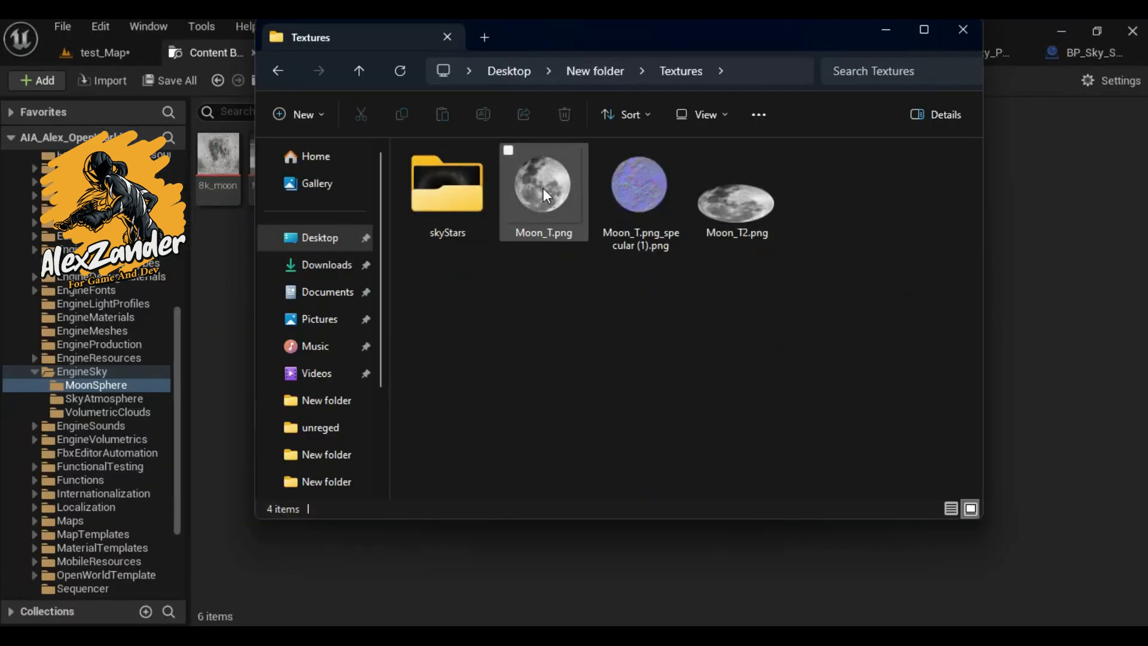
mouse_move(765, 230)
mouse_down()
mouse_move(240, 312)
mouse_move(232, 300)
mouse_up()
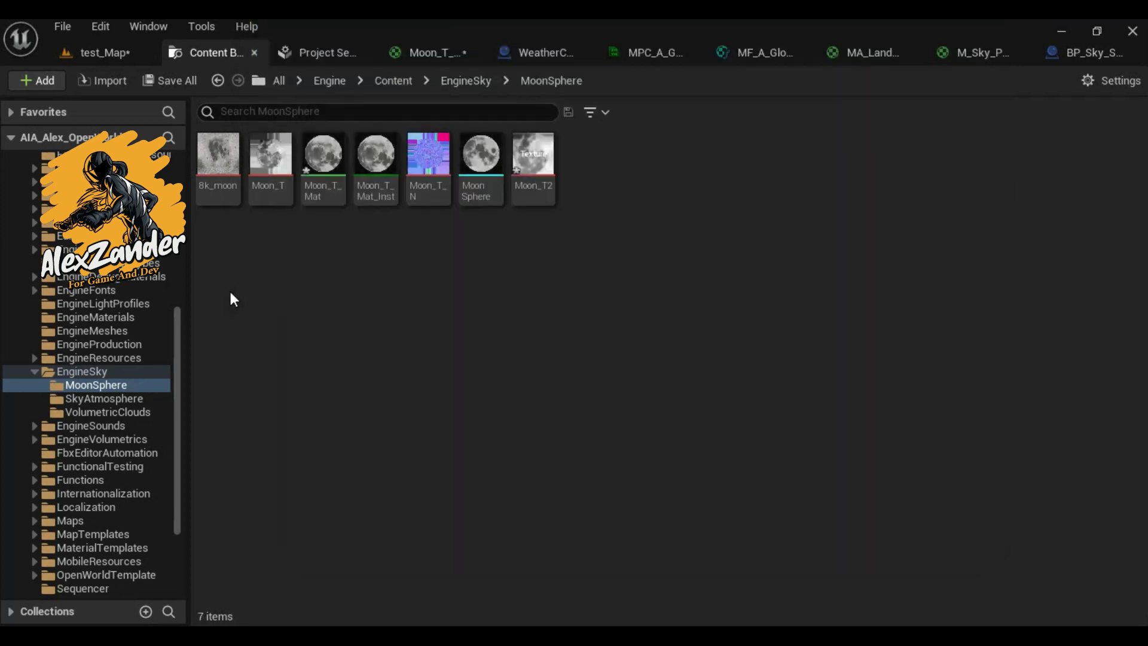
click(531, 160)
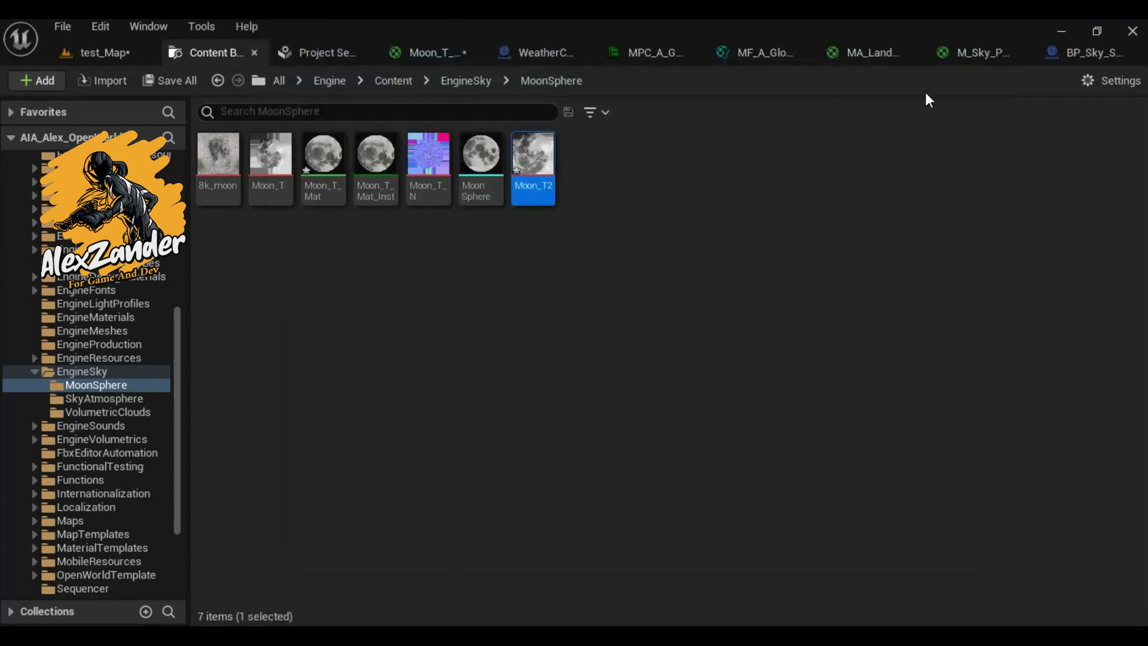
click(427, 52)
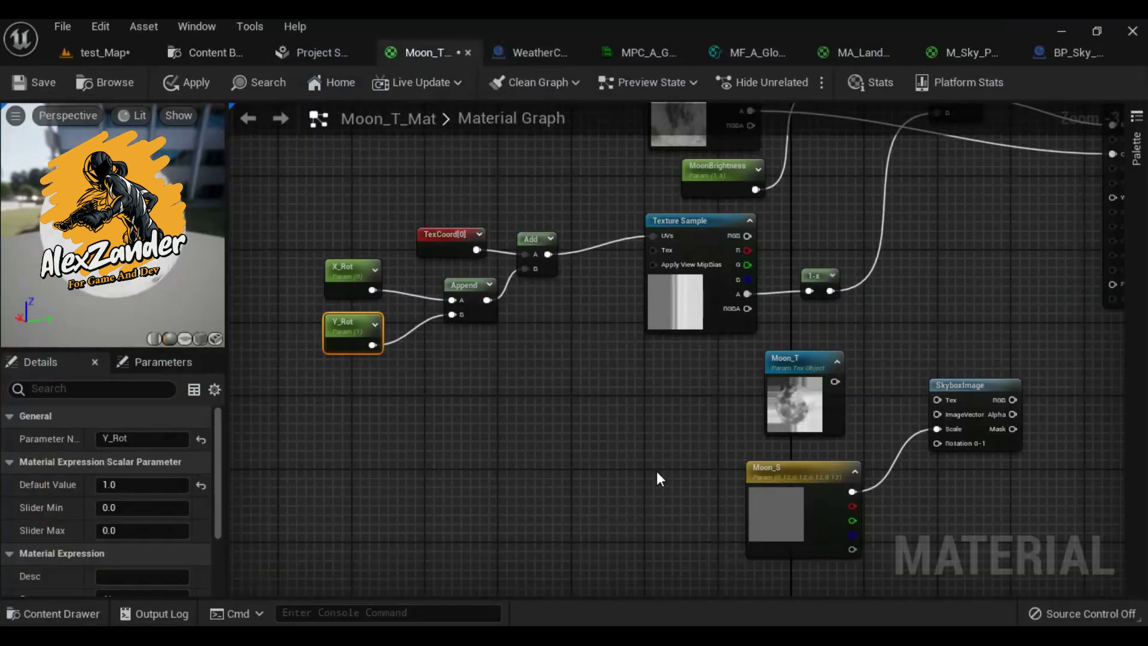
- Assign Moon_T2 to the Texture Sample node and check the moon in the preview
click(703, 305)
scroll(166, 551, down, 2)
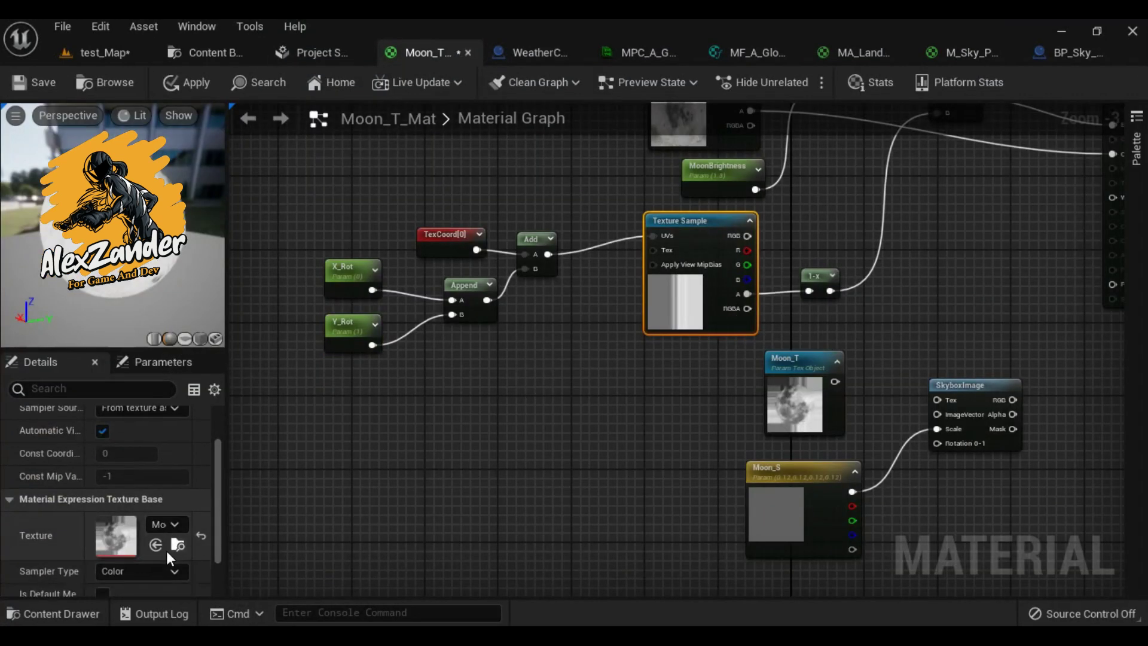
click(155, 568)
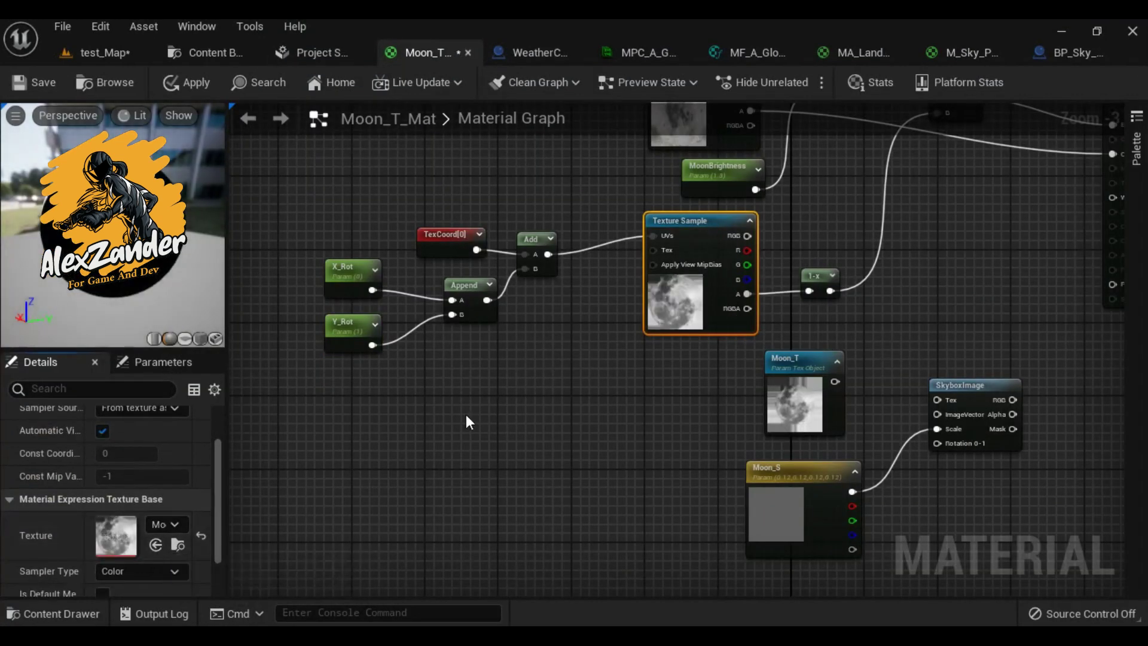
mouse_move(114, 227)
mouse_down()
mouse_move(149, 227)
mouse_move(137, 203)
mouse_move(120, 203)
mouse_up()
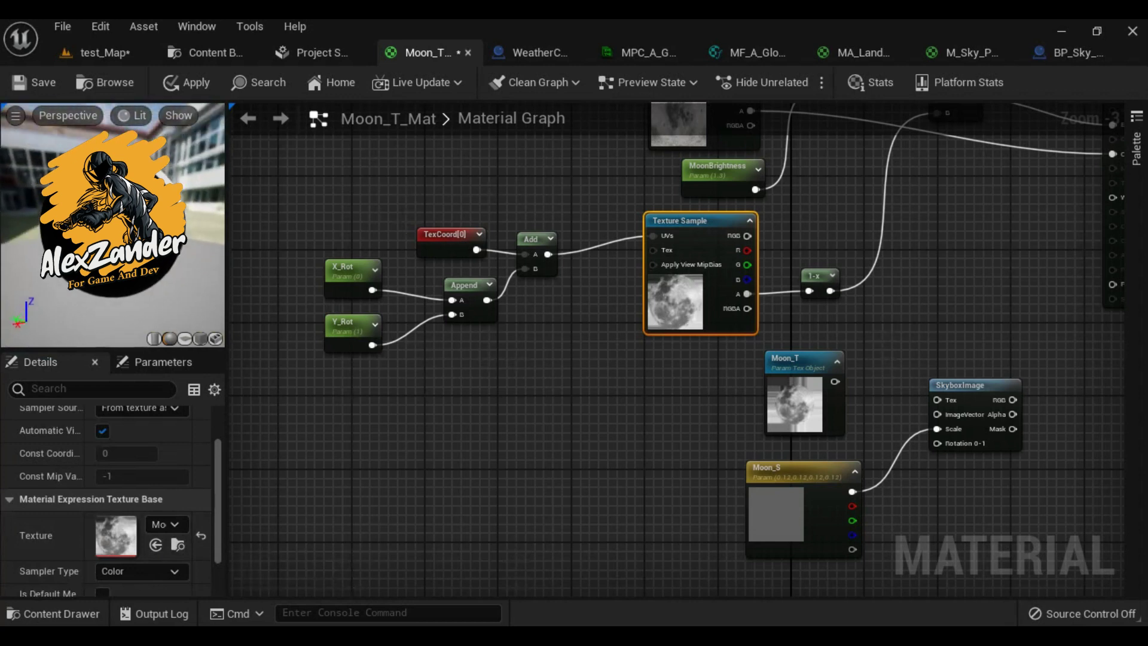
click(347, 326)
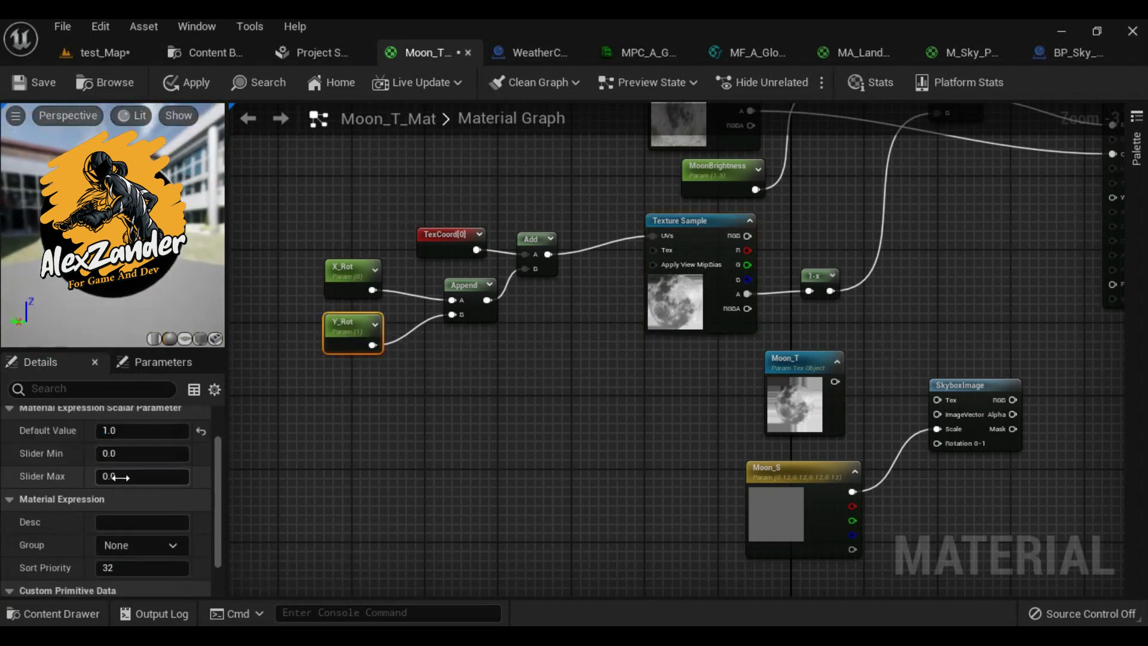
- Try Y_Rot default values of 1 and then 0.1, checking the preview
click(146, 430)
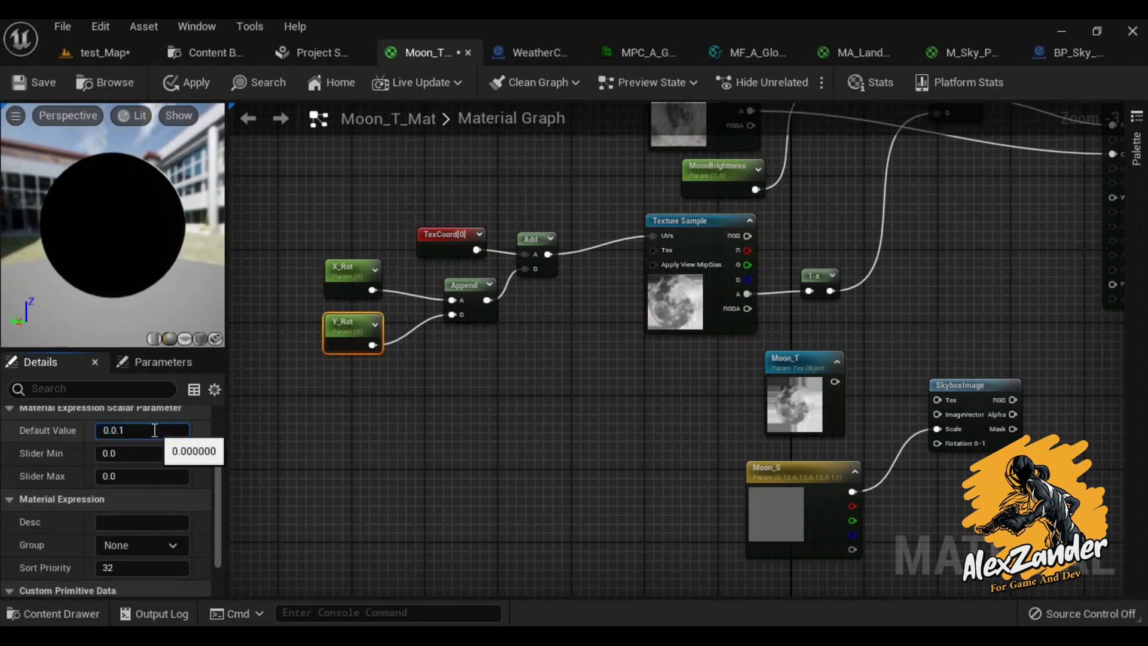
key(ctrl+a)
text(1)
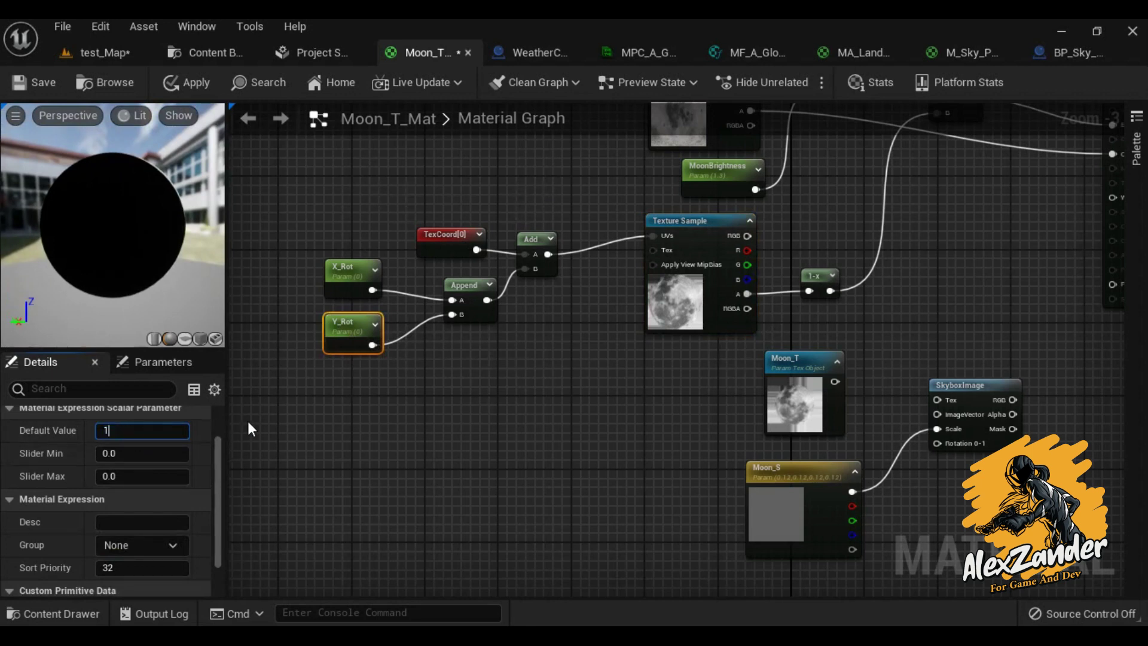
key(Return)
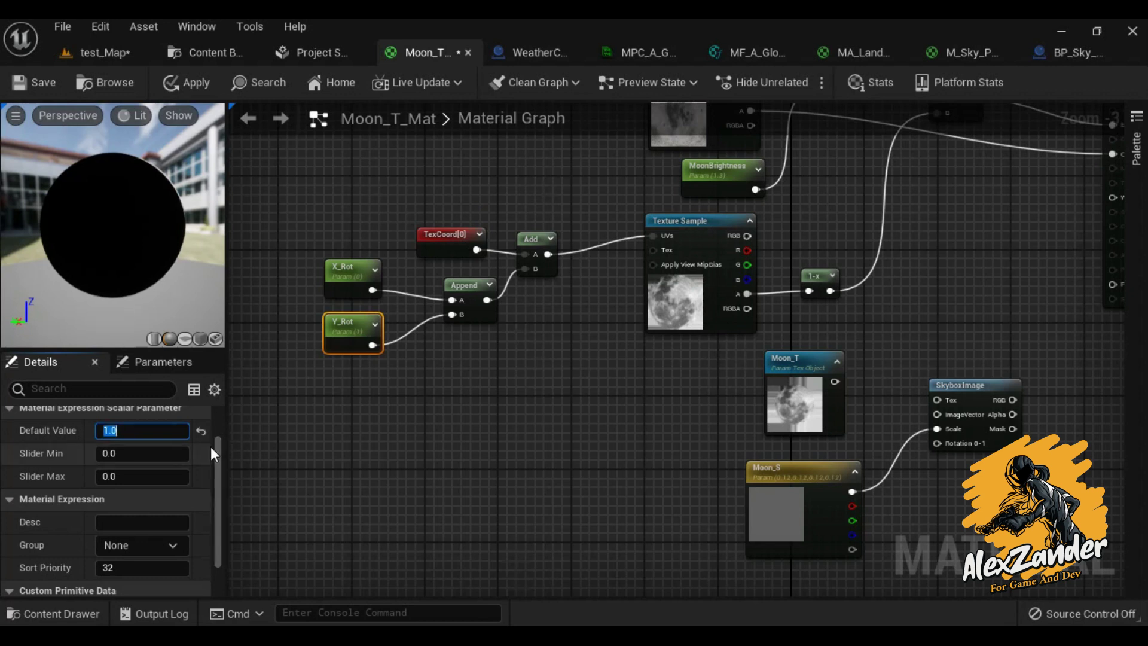
text(.1)
key(Return)
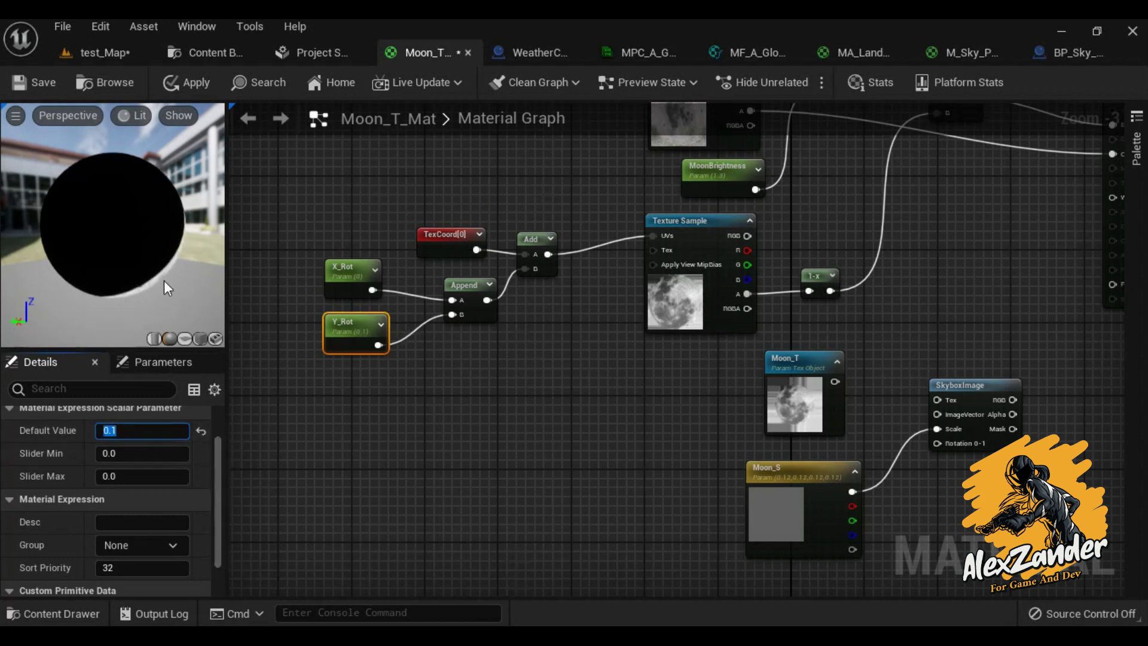
drag(164, 281, 89, 274)
- Set the X_Rot parameter's default value to 1
click(362, 263)
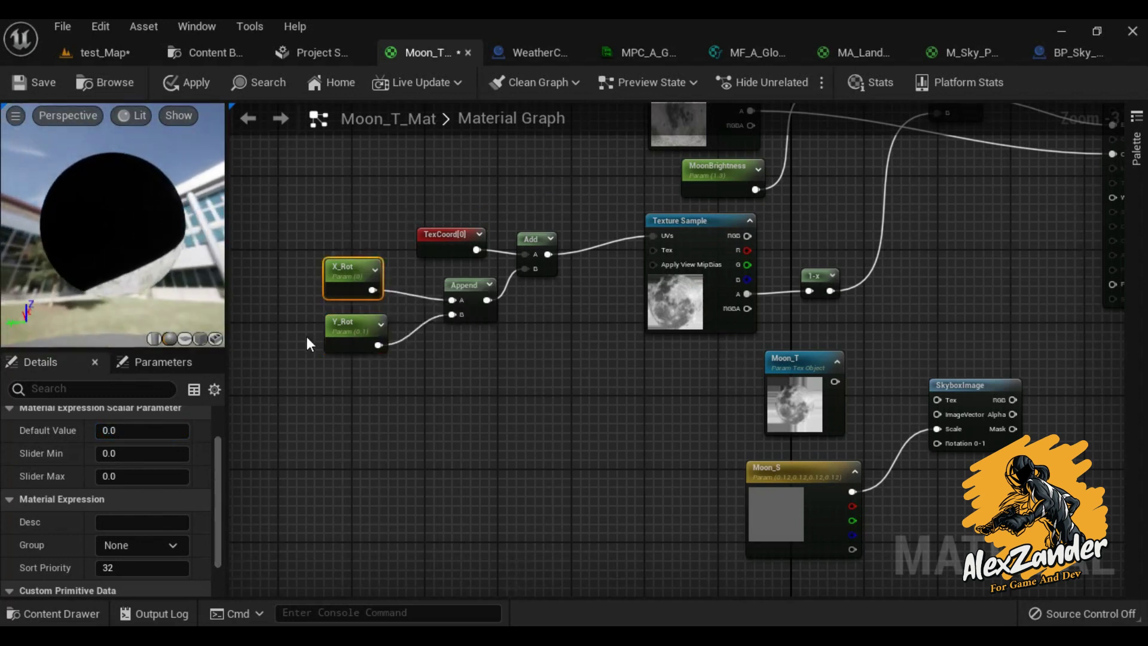
click(164, 435)
text(1)
key(Return)
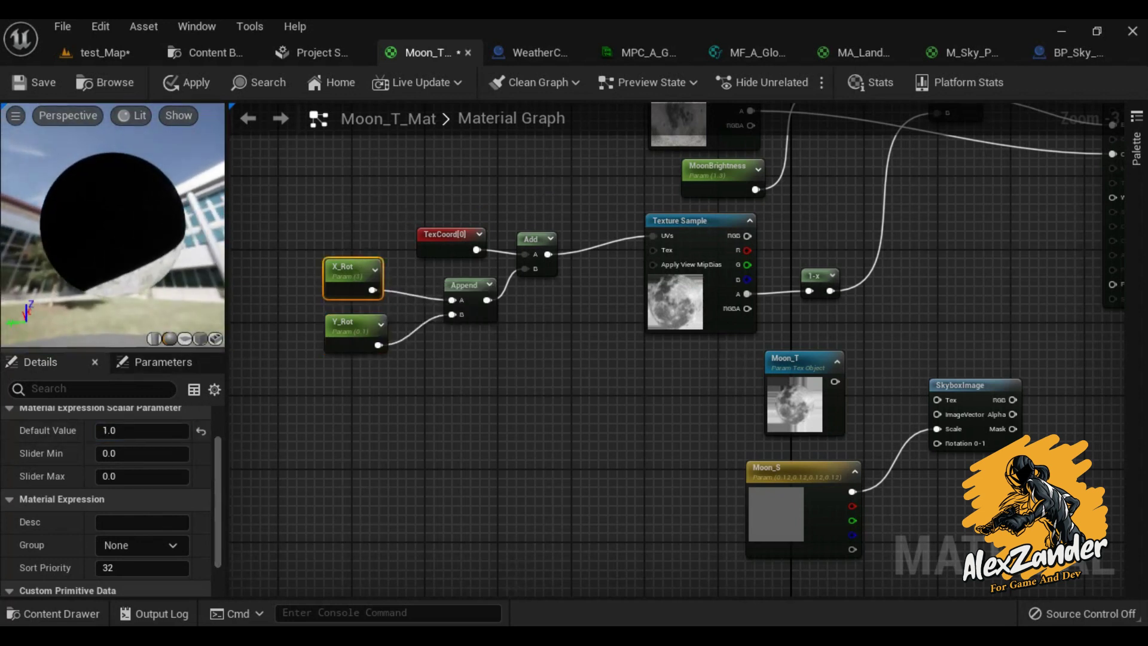
drag(114, 239, 137, 228)
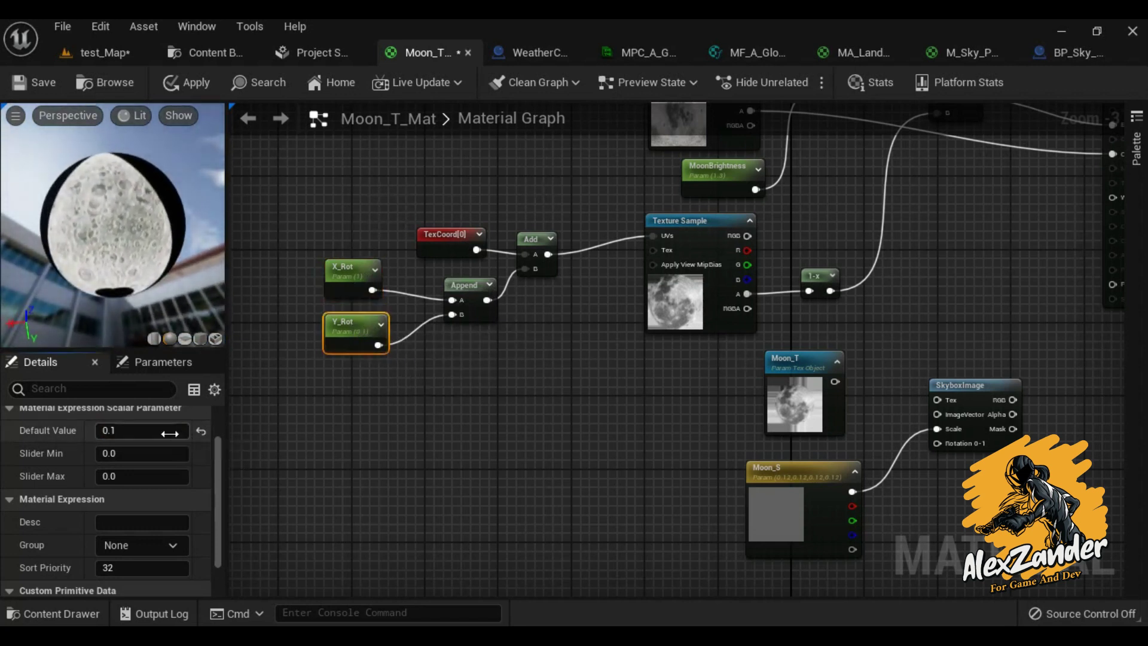
text(0.2)
- Tune Y_Rot through 0.2 and 0.7 to a final 0.5, then show the MoonSphere folder
key(Return)
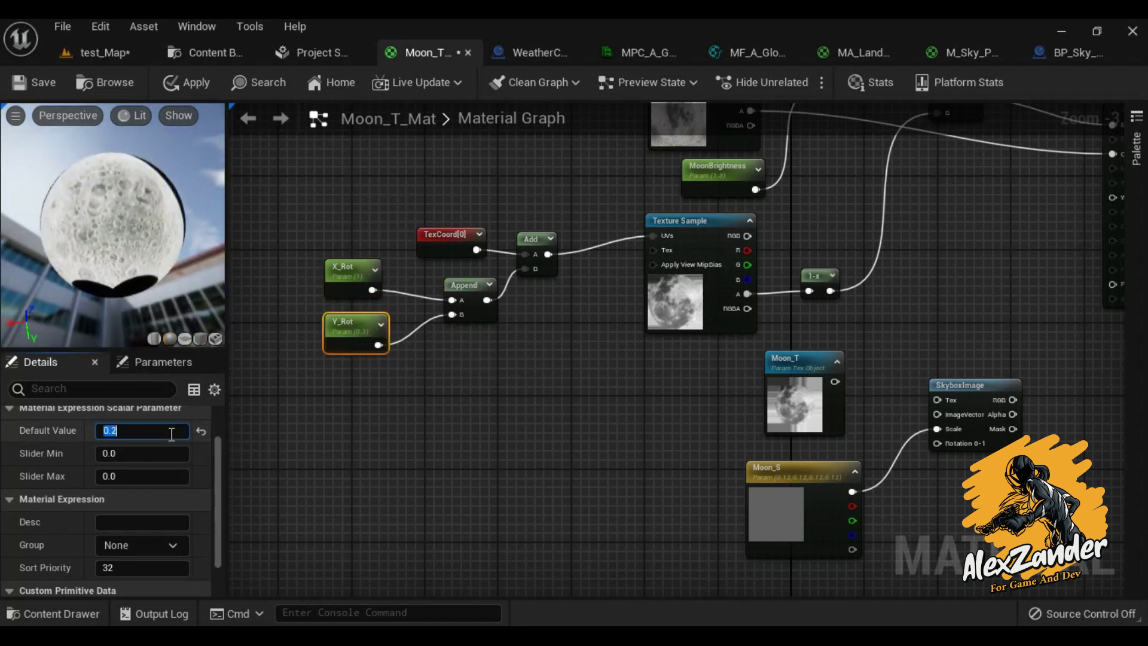
drag(159, 244, 67, 356)
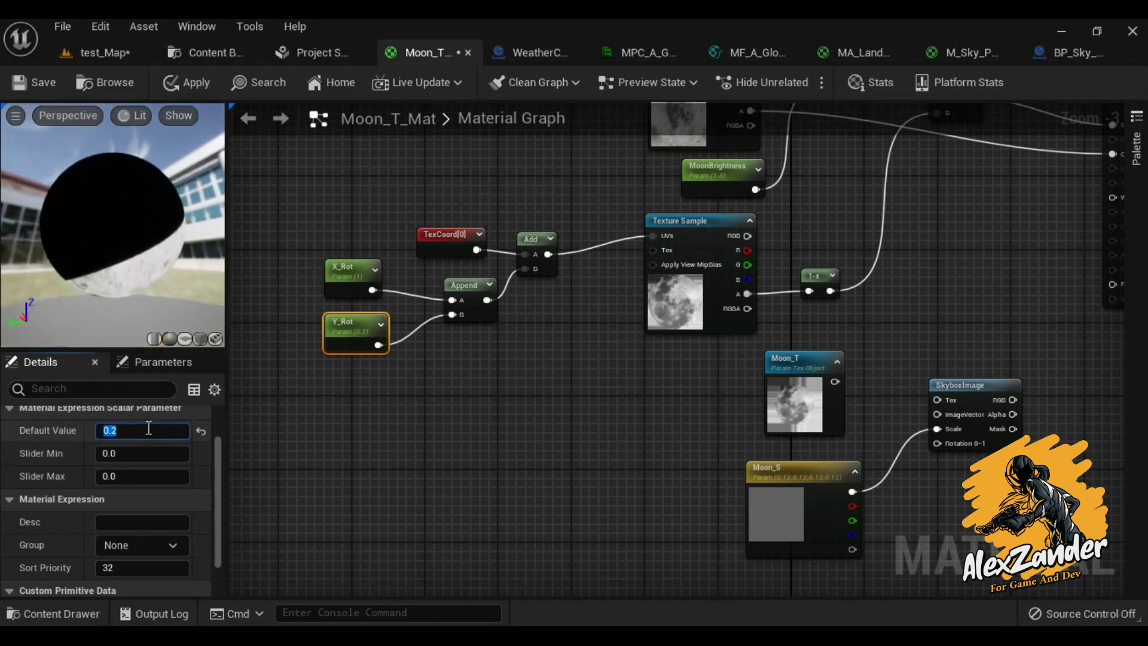
text(7)
key(Return)
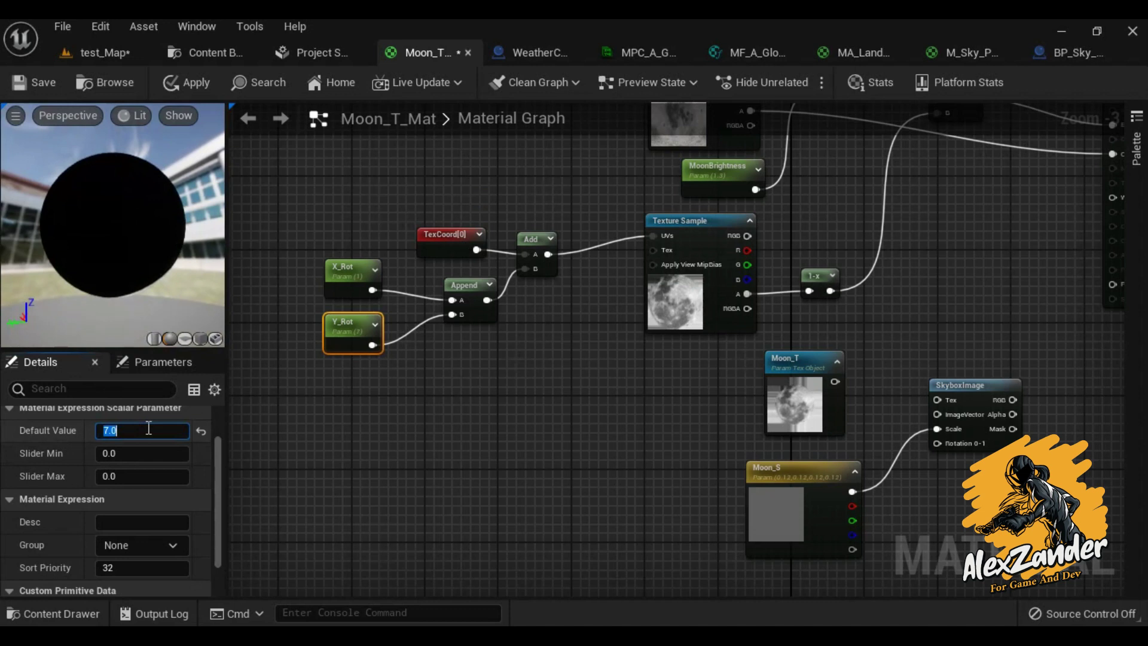
text(0.7)
key(Return)
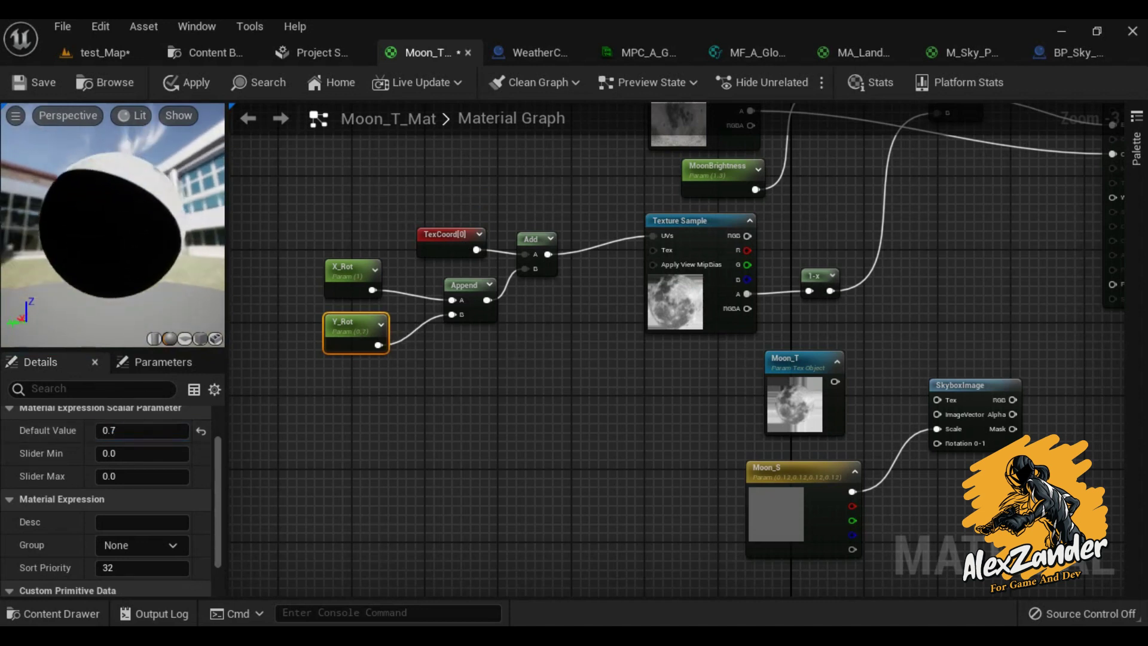
drag(114, 239, 90, 269)
mouse_move(114, 227)
mouse_down()
mouse_move(137, 227)
mouse_move(89, 227)
mouse_move(137, 227)
mouse_up()
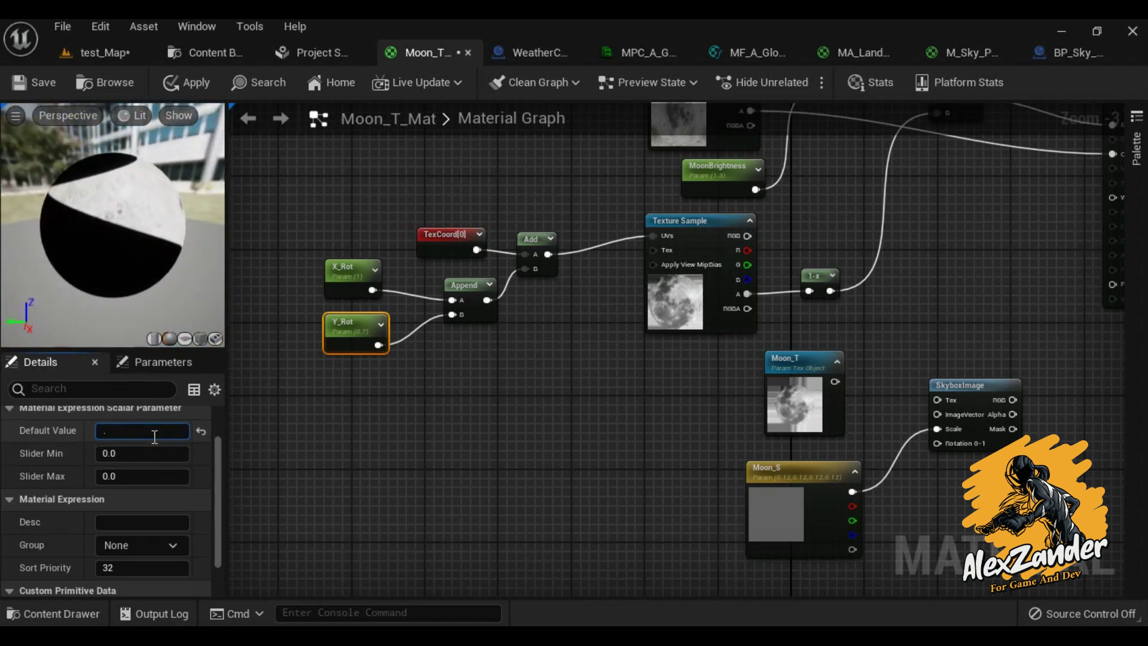
text(0.5)
key(Return)
drag(149, 284, 174, 257)
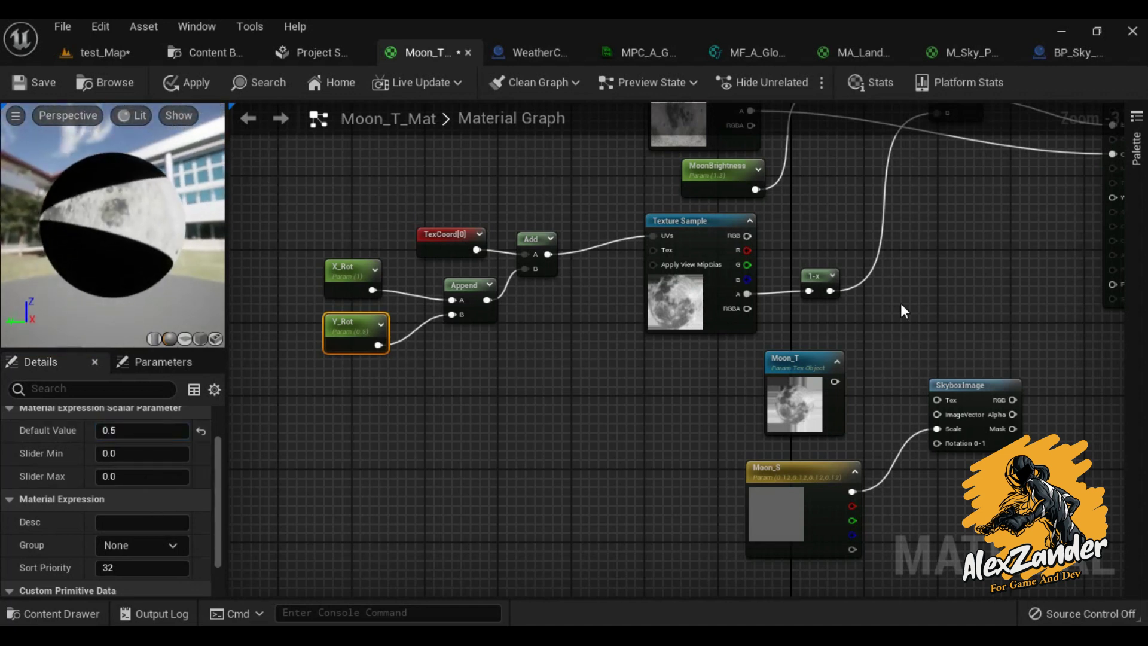
click(220, 55)
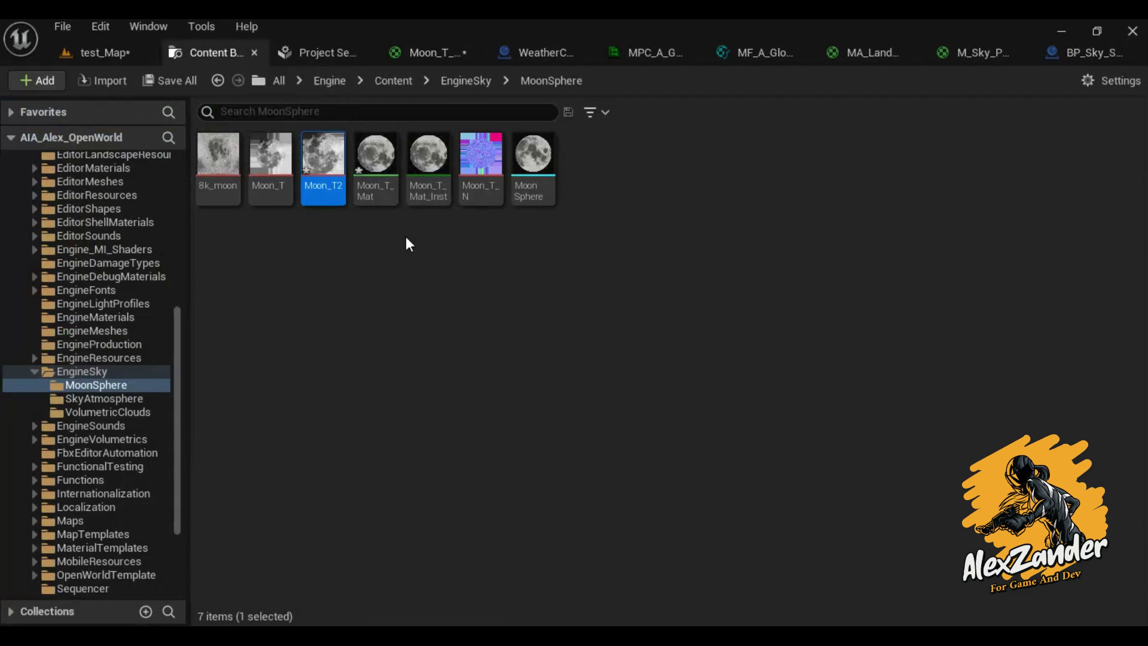
- Set Moon_T2's X- and Y-axis Tiling Method to Clamp, save it, and check the material preview
double_click(322, 157)
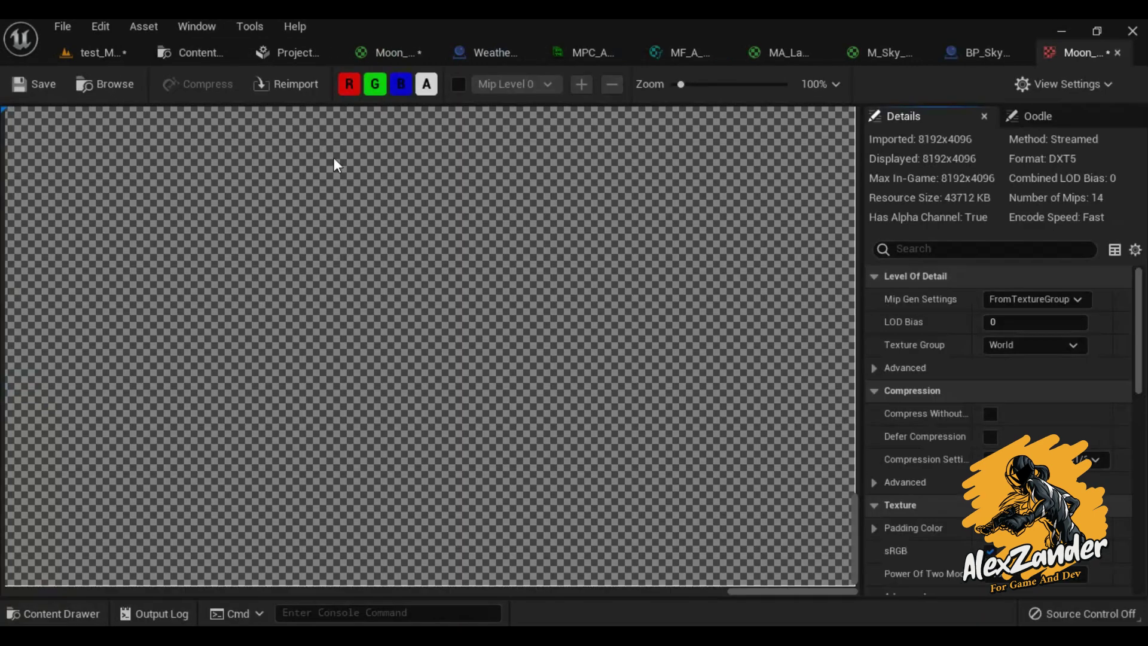
scroll(952, 423, down, 3)
scroll(952, 423, down, 5)
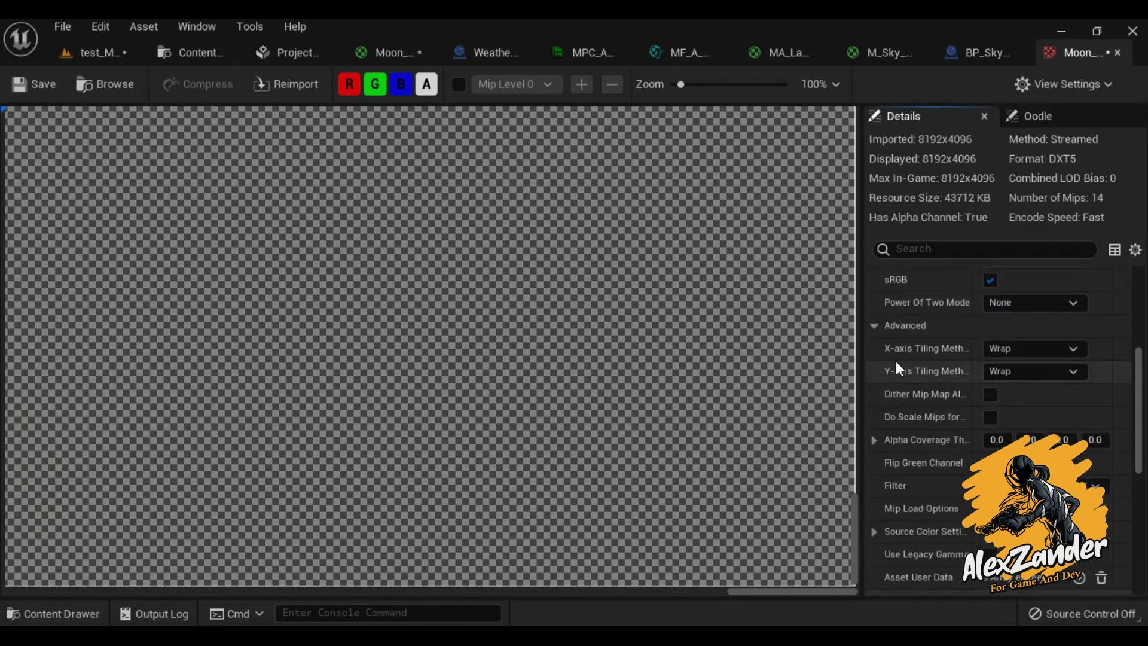
click(1046, 348)
click(1020, 386)
click(1021, 371)
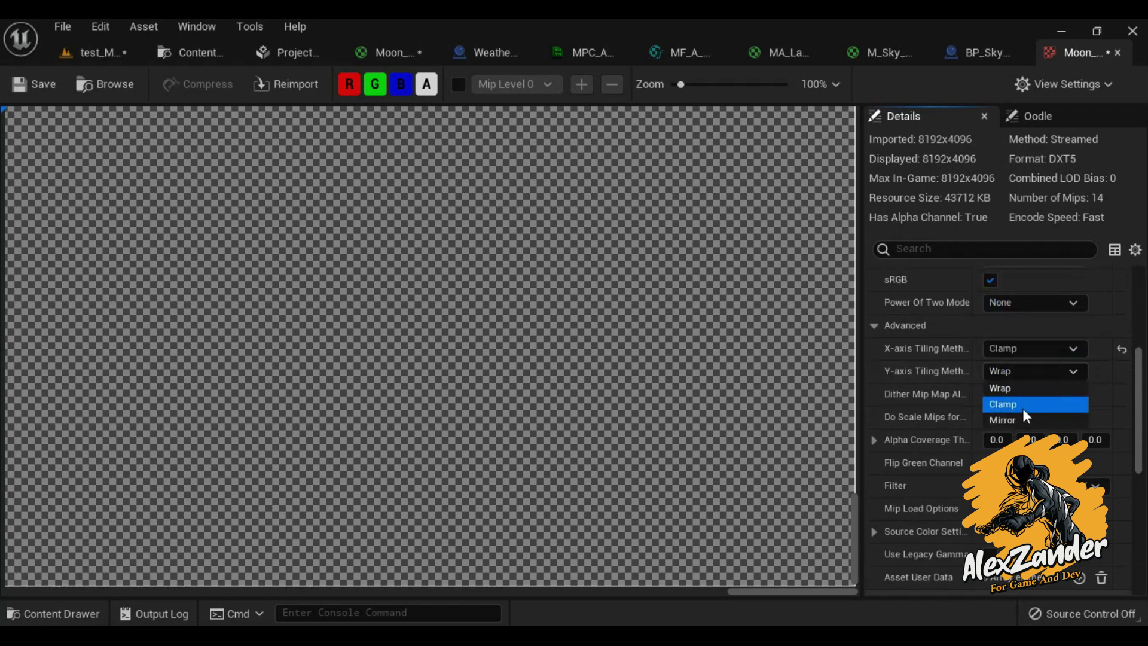
click(1016, 402)
click(24, 82)
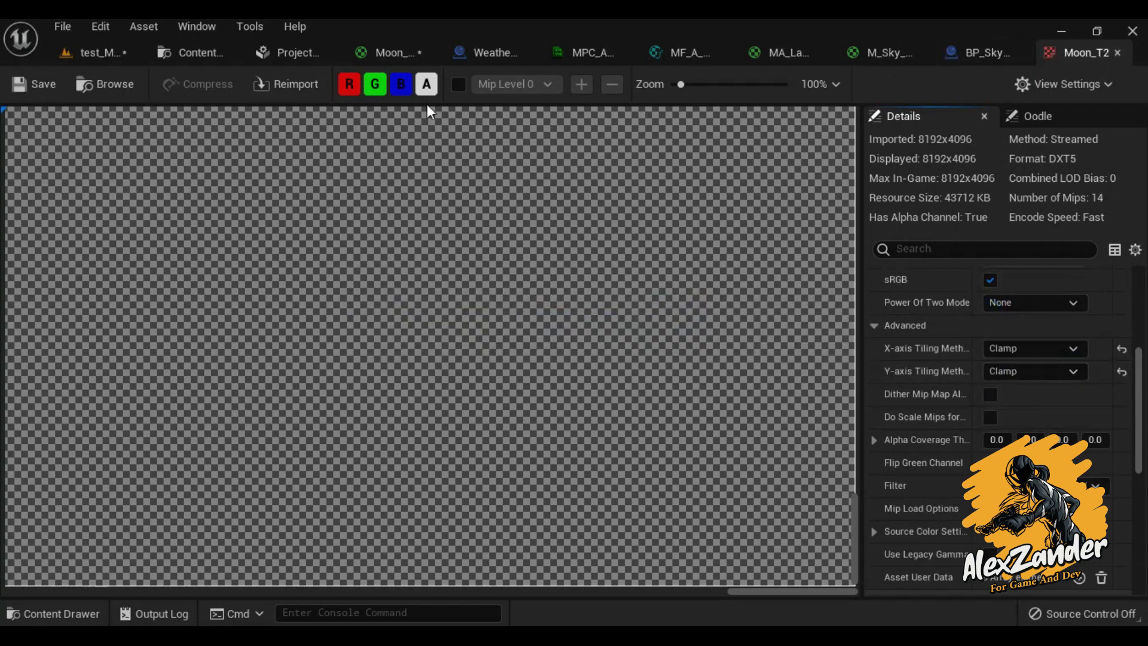
click(413, 52)
drag(196, 305, 149, 269)
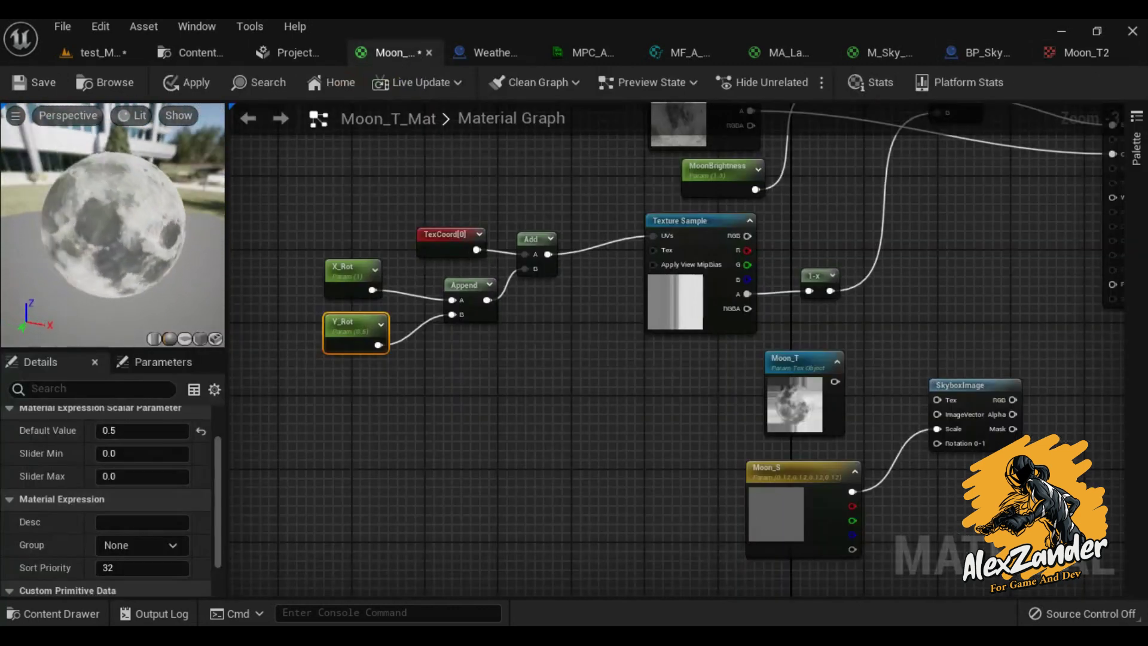
- Set Y_Rot's default value to 1.0 and X_Rot's to 0, checking the moon in the preview
click(150, 431)
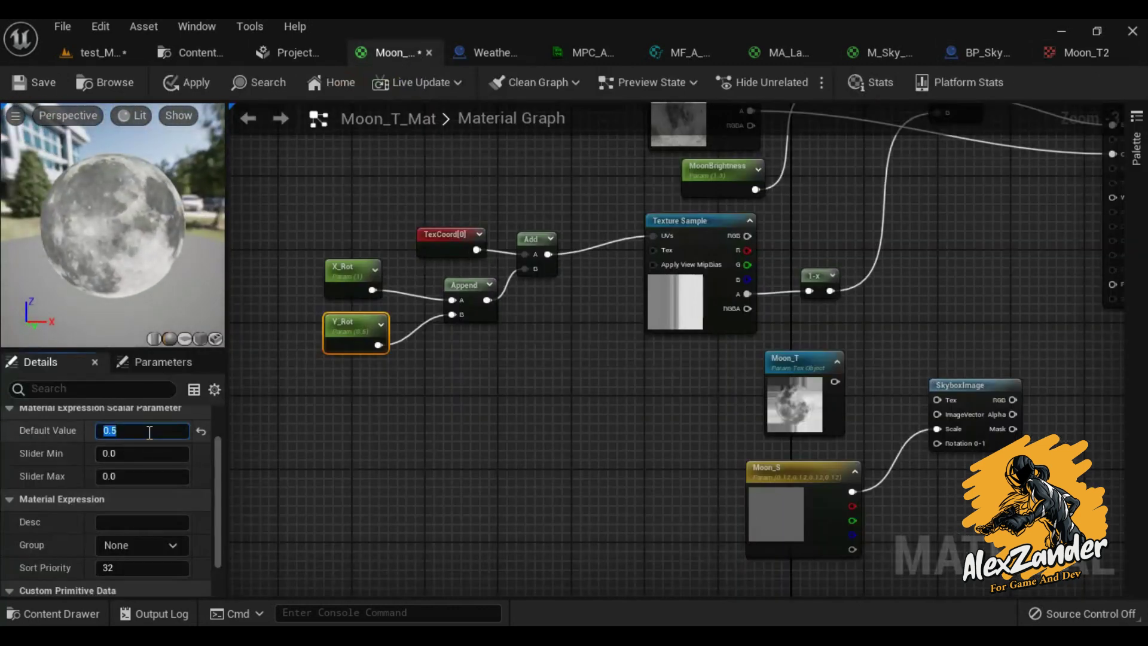
text(1)
key(Return)
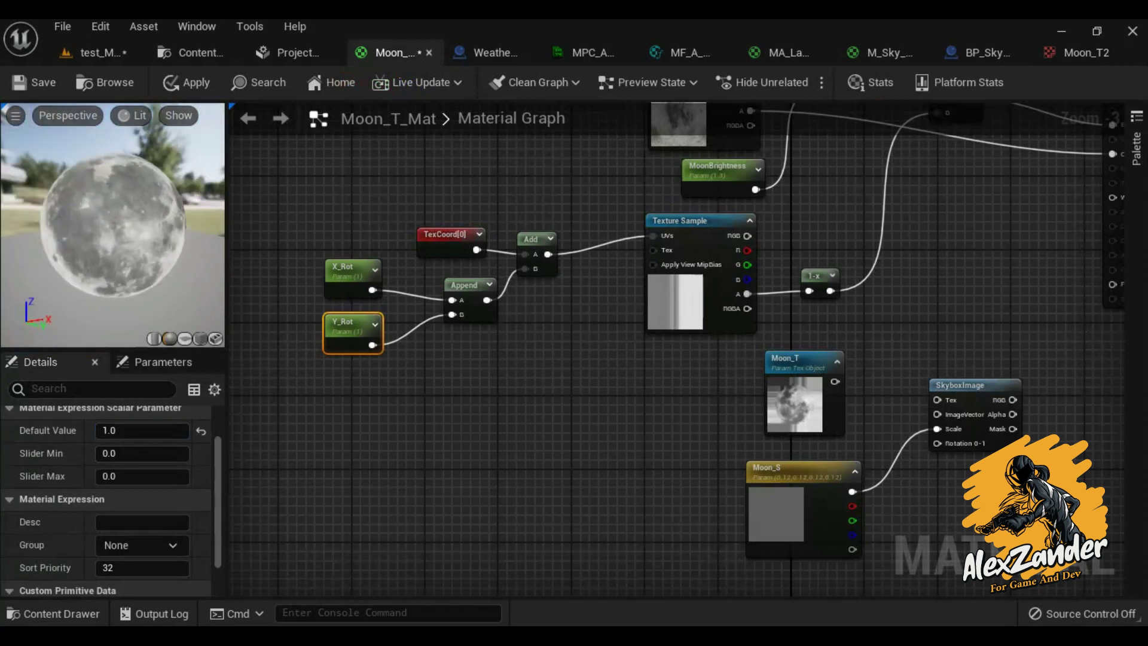
drag(179, 239, 138, 239)
click(381, 286)
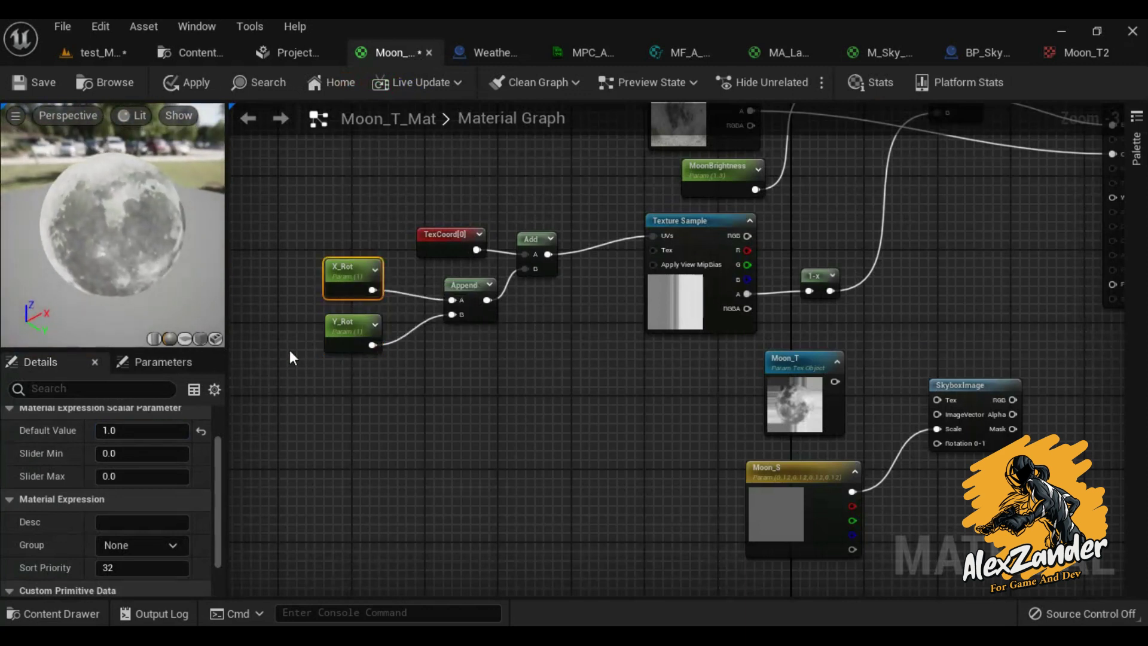
click(164, 426)
text(0)
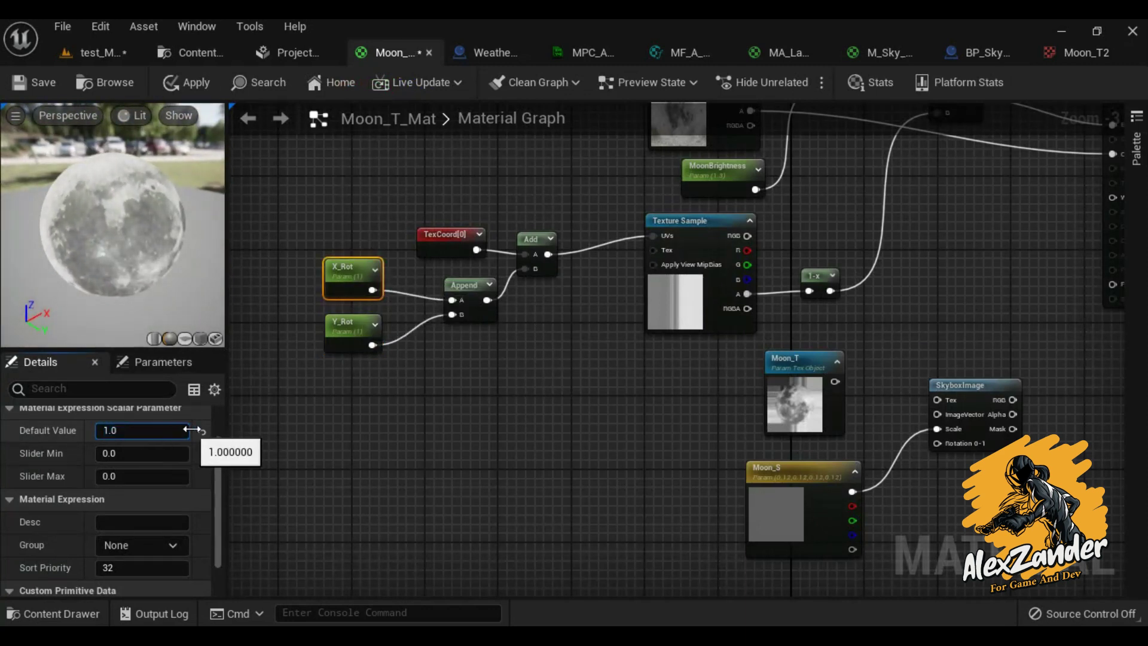
key(Return)
mouse_move(112, 225)
mouse_down()
mouse_move(180, 225)
mouse_move(156, 224)
mouse_up()
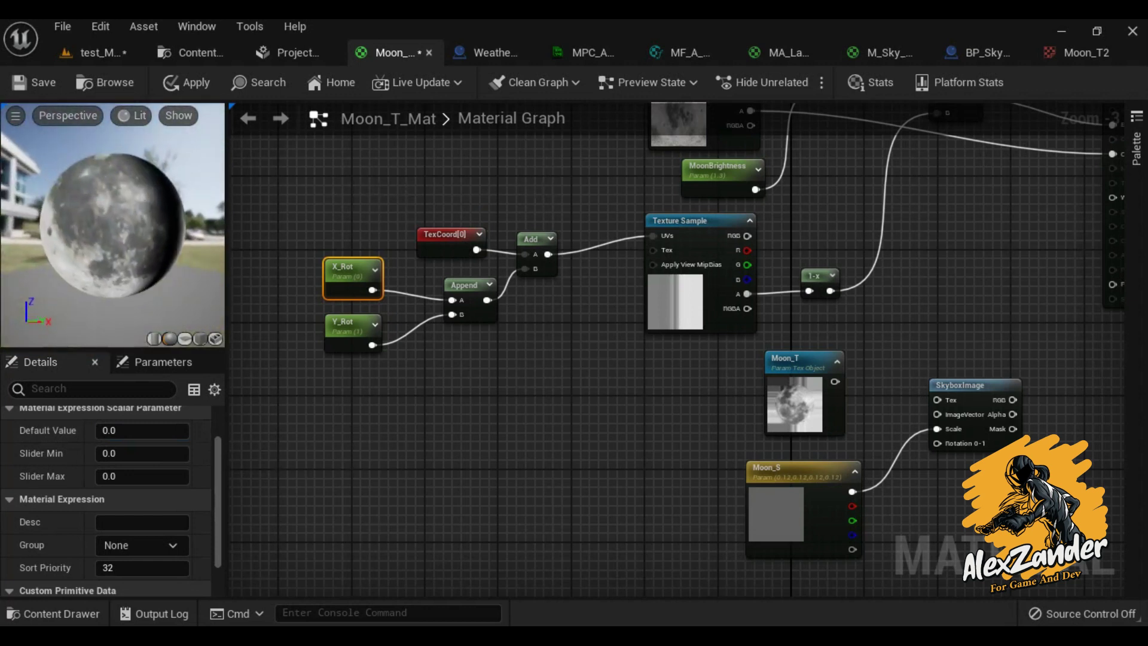
- Try Y_Rot default values of 0.1 and then 0.2 to find the lit crescent
click(371, 321)
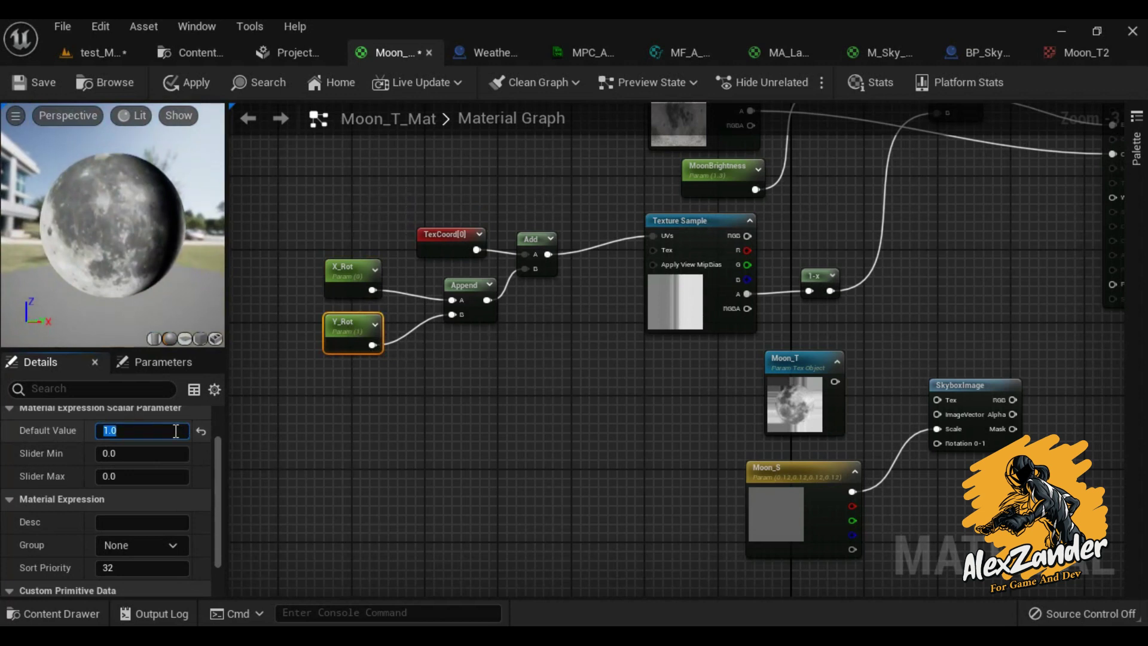
text(0.1)
key(Return)
drag(113, 229, 111, 389)
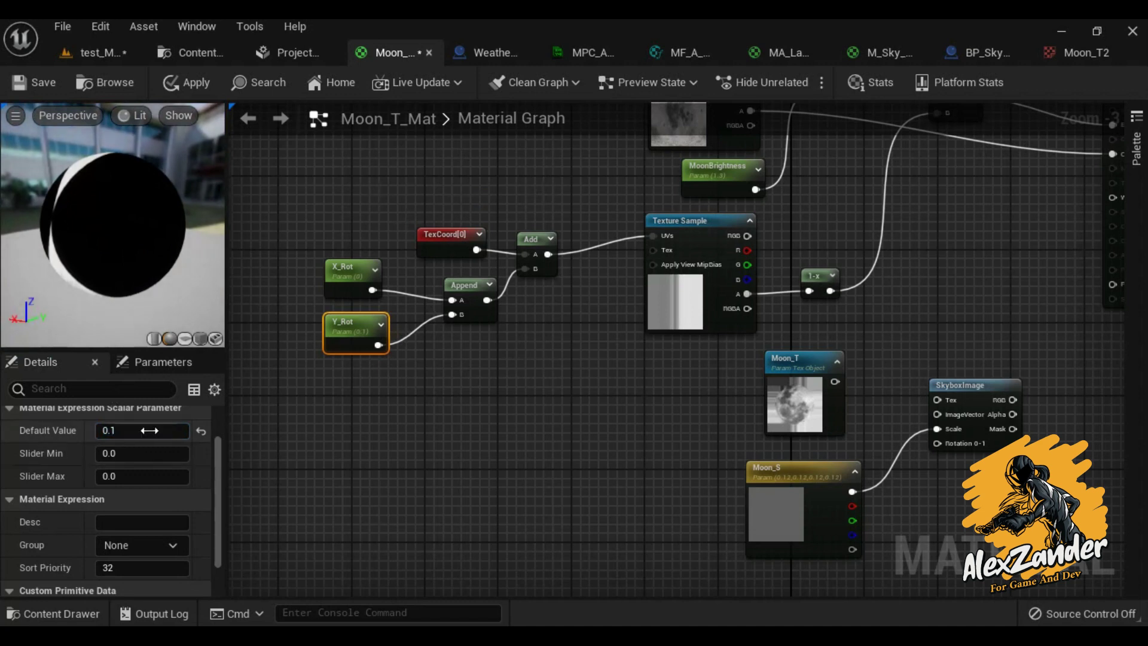
text(0.2)
key(Return)
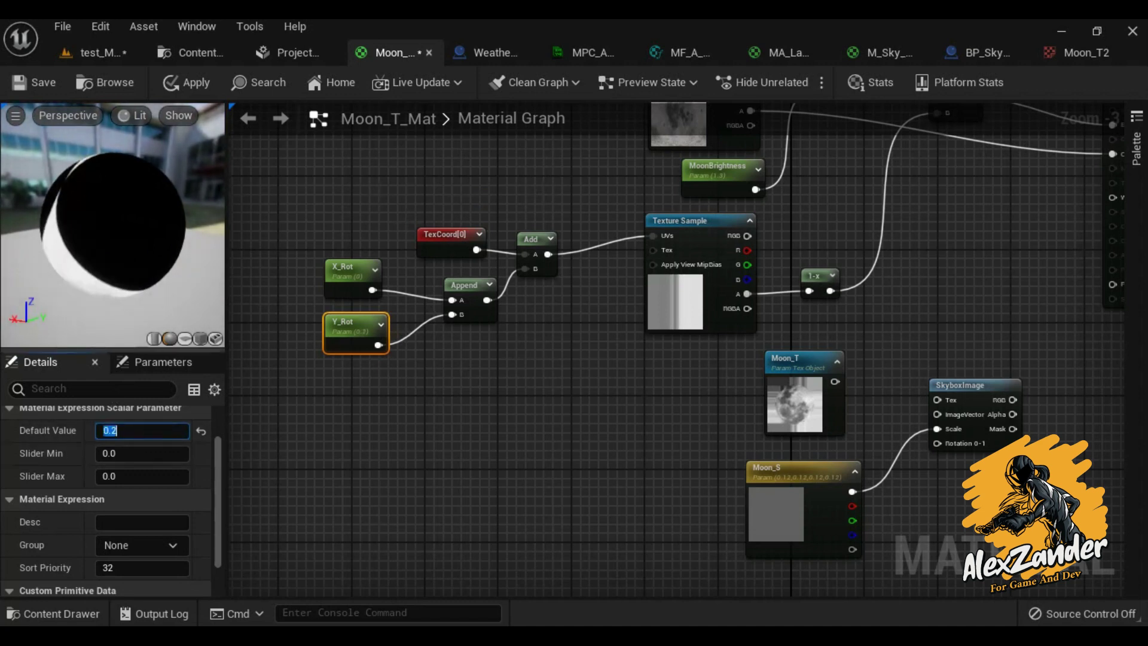
mouse_move(114, 239)
mouse_down()
mouse_move(114, 179)
mouse_move(113, 269)
mouse_up()
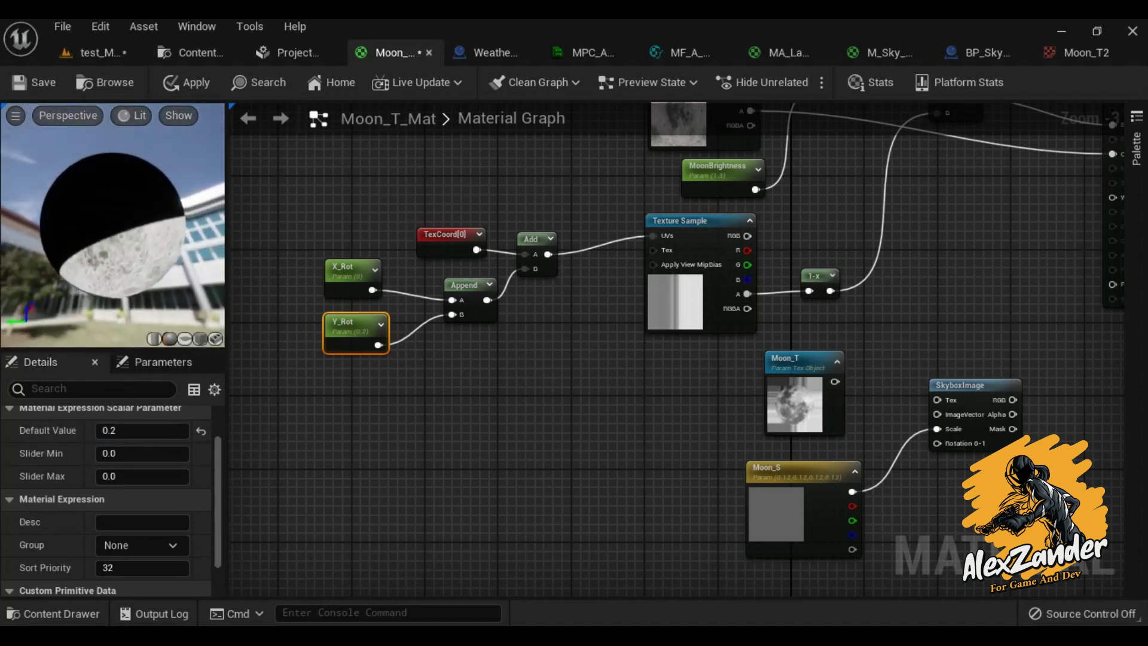
- Try Y_Rot default values of 0 and then 1 while viewing the moon
click(152, 430)
text(0)
key(Return)
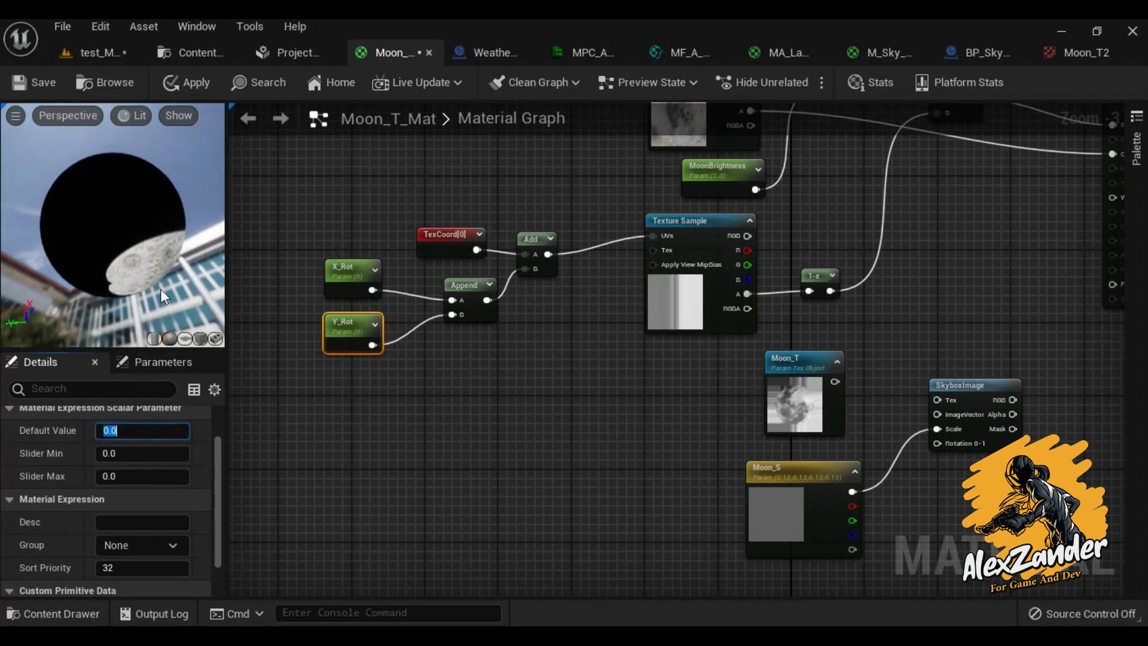
drag(160, 289, 160, 282)
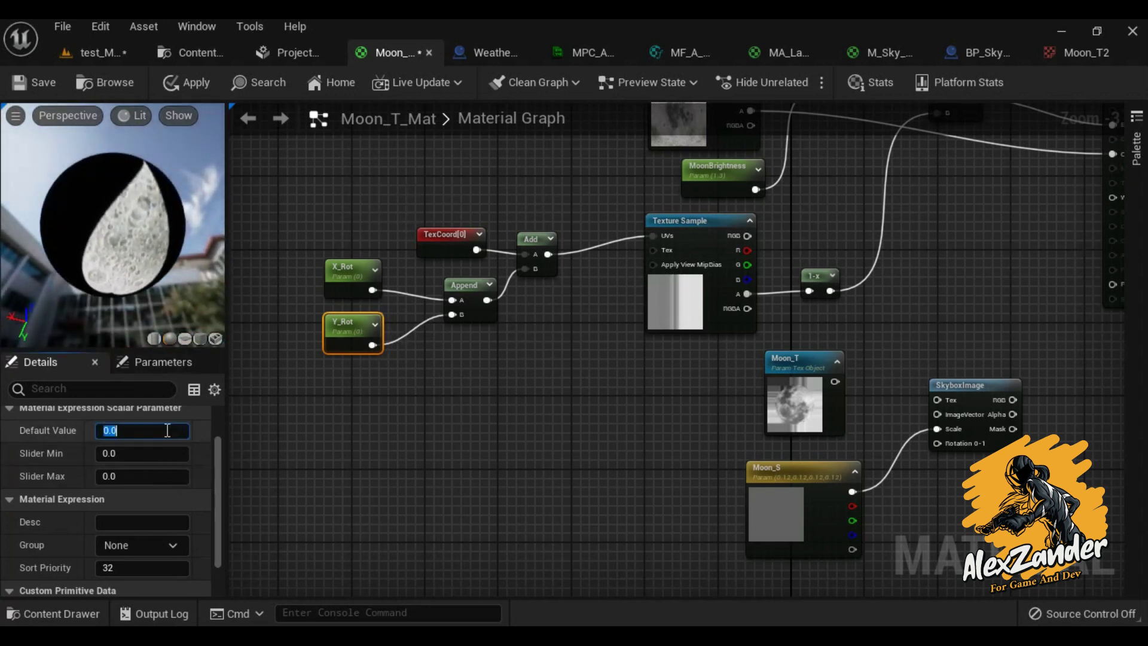
text(1)
key(Return)
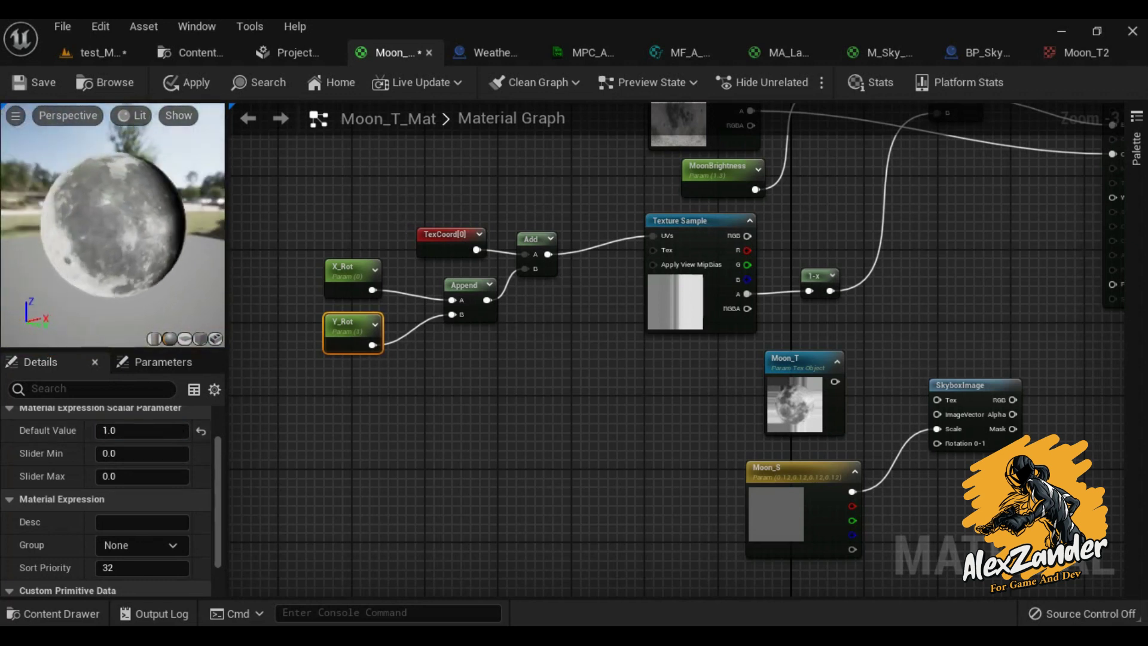
mouse_move(160, 283)
mouse_down()
mouse_move(120, 239)
mouse_move(221, 184)
mouse_up()
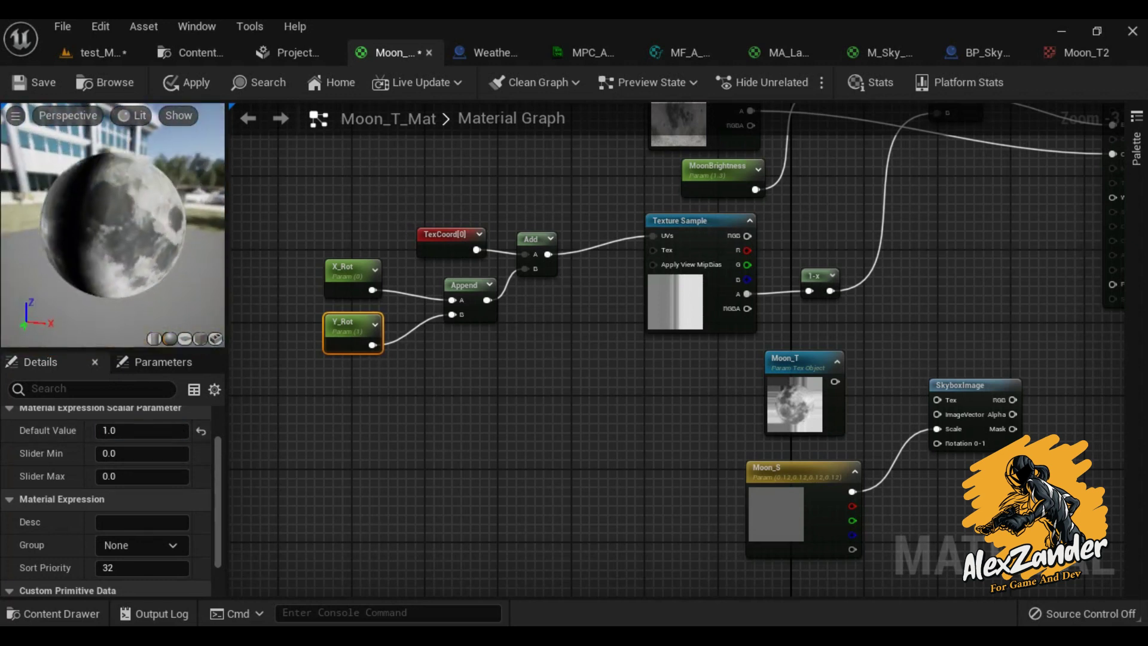
- Set Y_Rot's default value to 0.2, then settle on 0.3
click(338, 281)
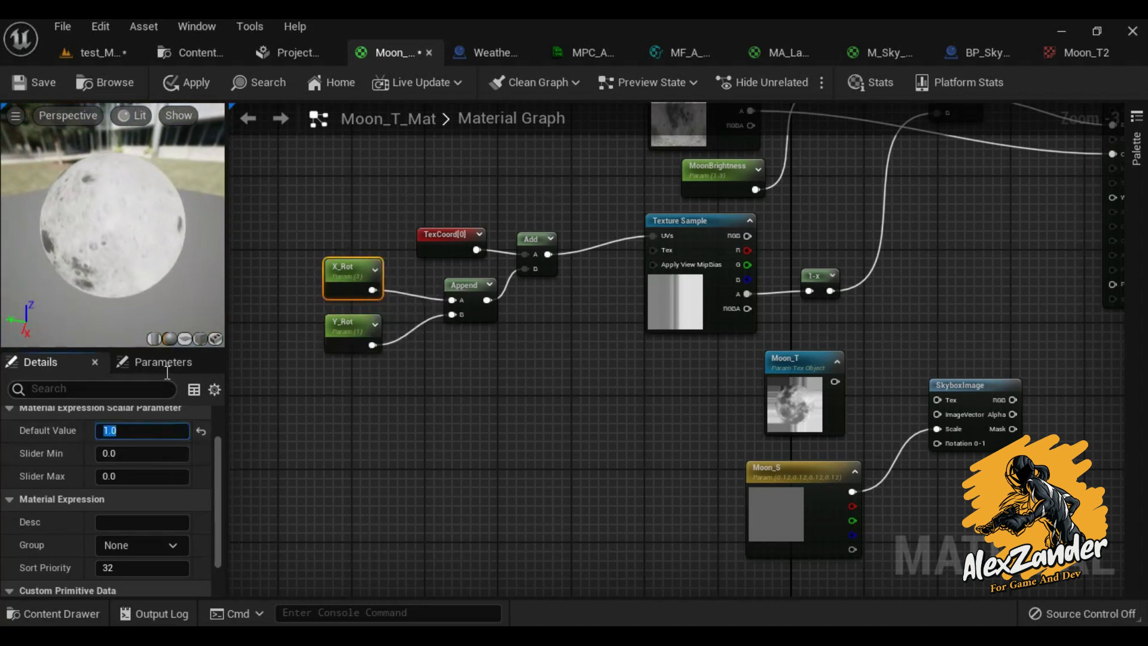
mouse_move(149, 281)
mouse_down()
mouse_move(114, 239)
mouse_move(114, 204)
mouse_move(113, 251)
mouse_up()
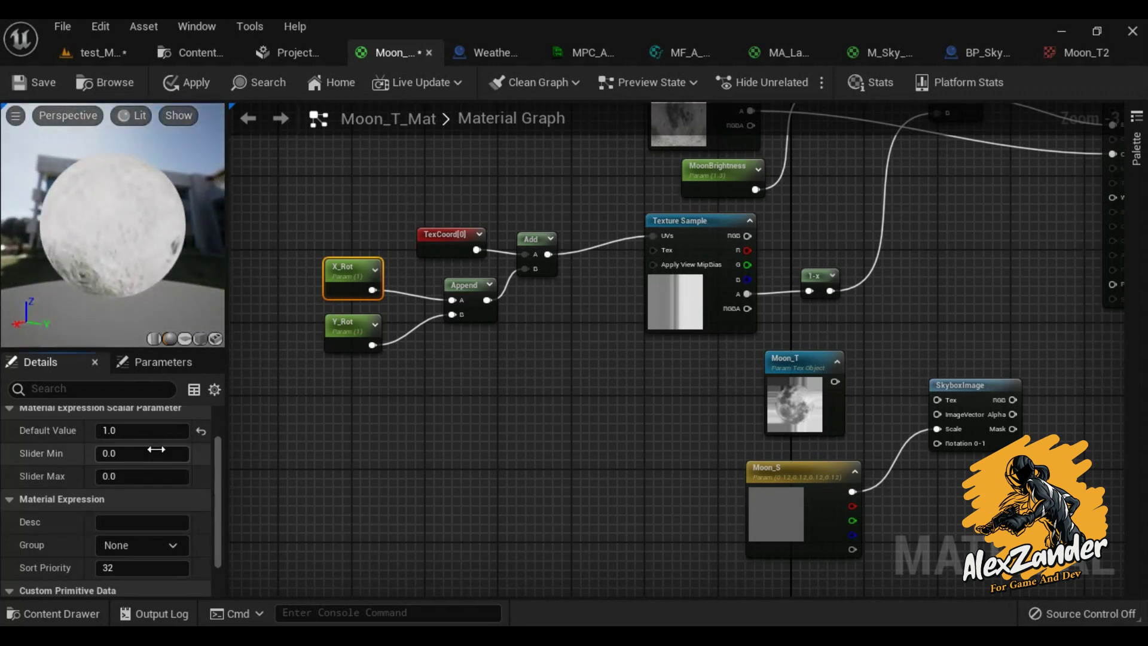
click(356, 335)
click(176, 429)
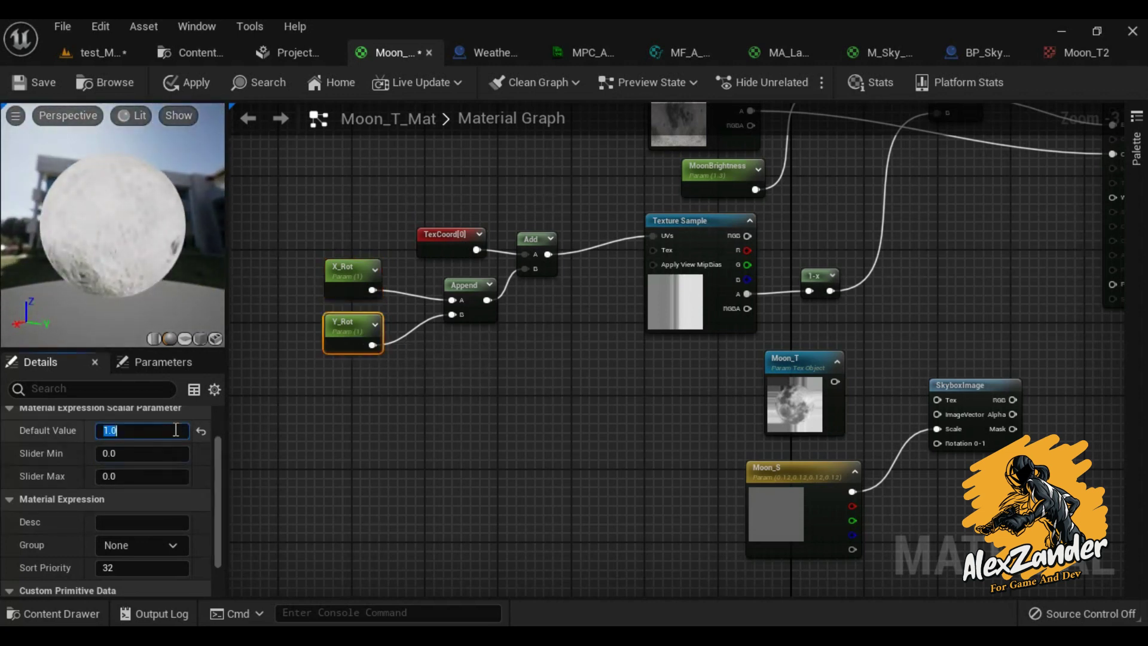
text(.2)
text(0.2)
key(Return)
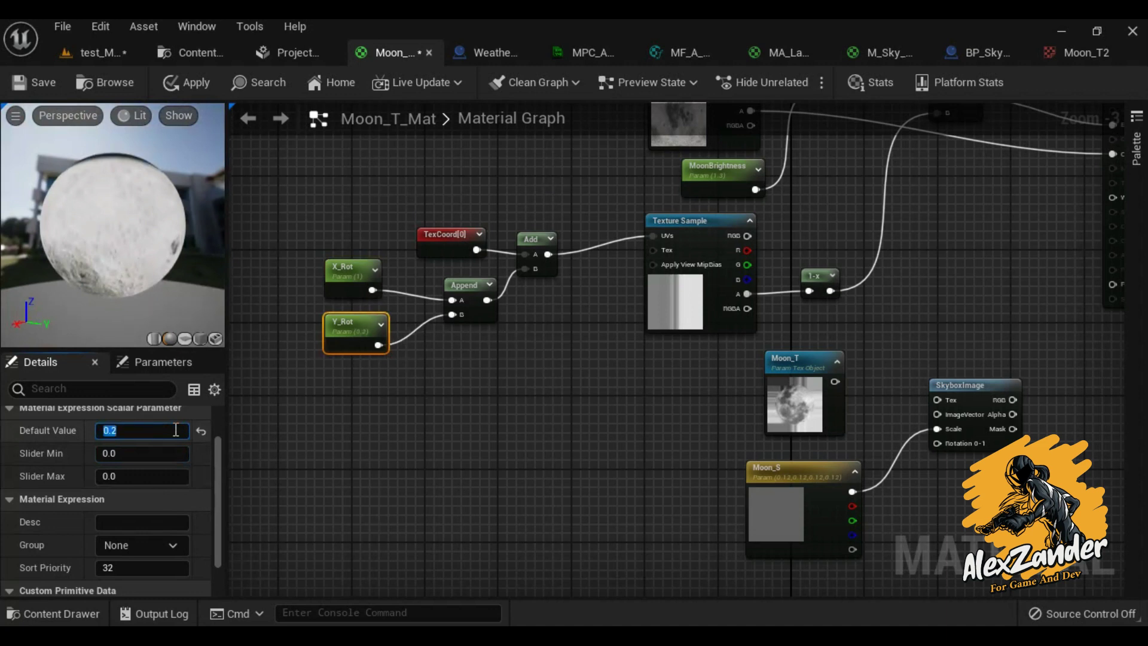
mouse_move(114, 227)
mouse_down()
mouse_move(155, 227)
mouse_move(131, 227)
mouse_up()
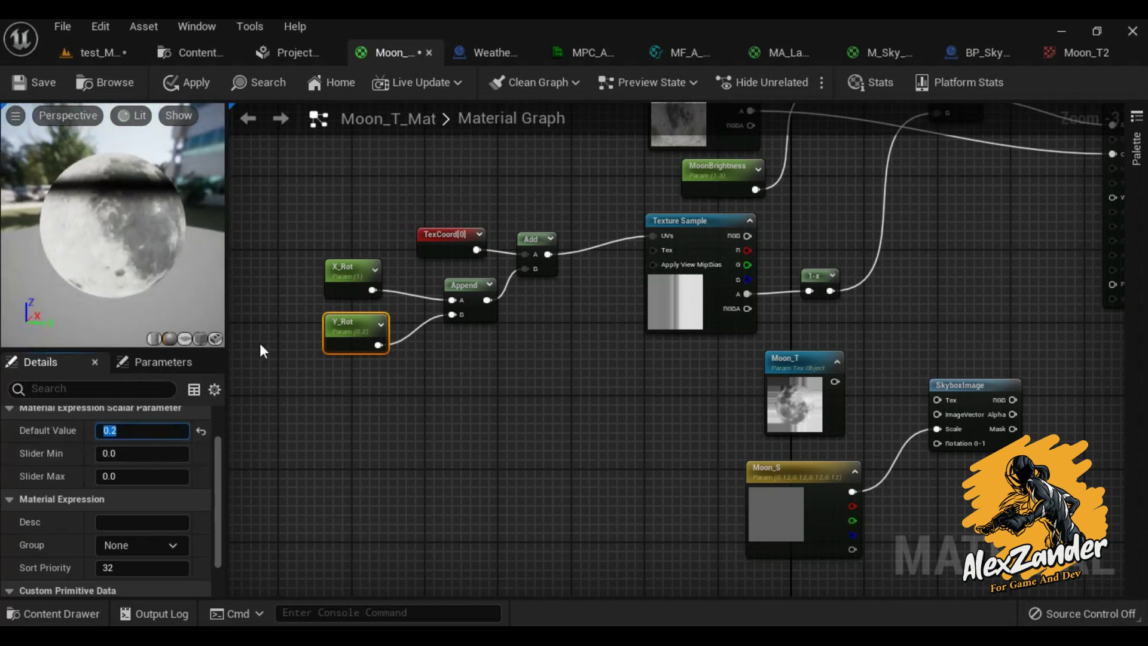
text(.3)
key(Return)
drag(137, 257, 156, 263)
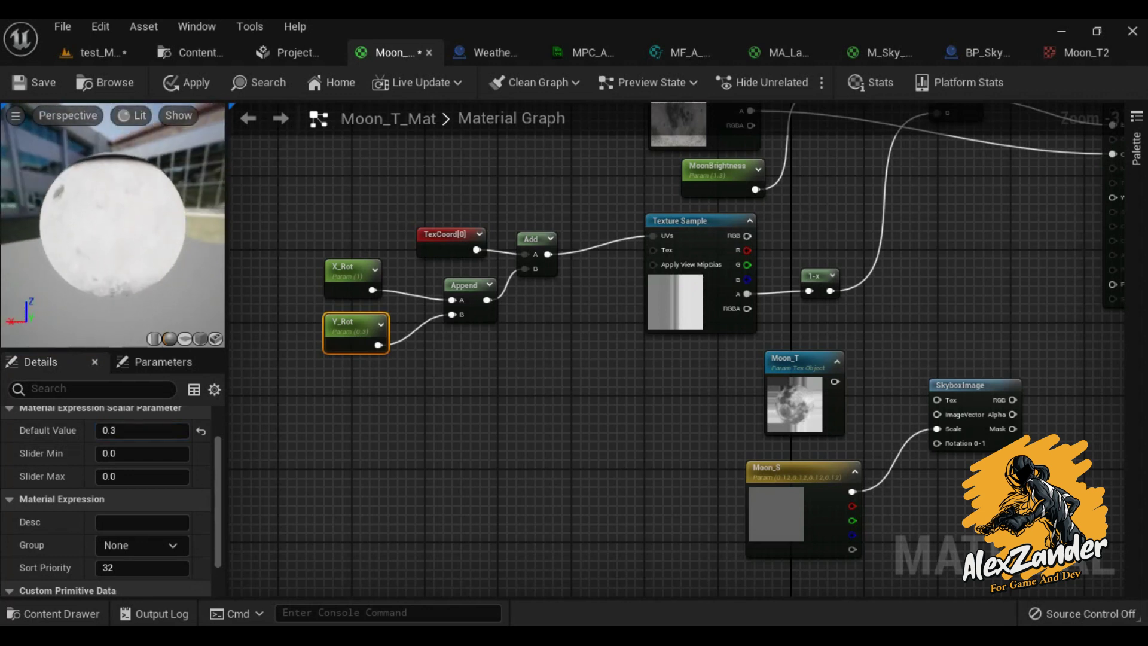
- Set X_Rot's default value to 0.2
click(335, 292)
click(154, 432)
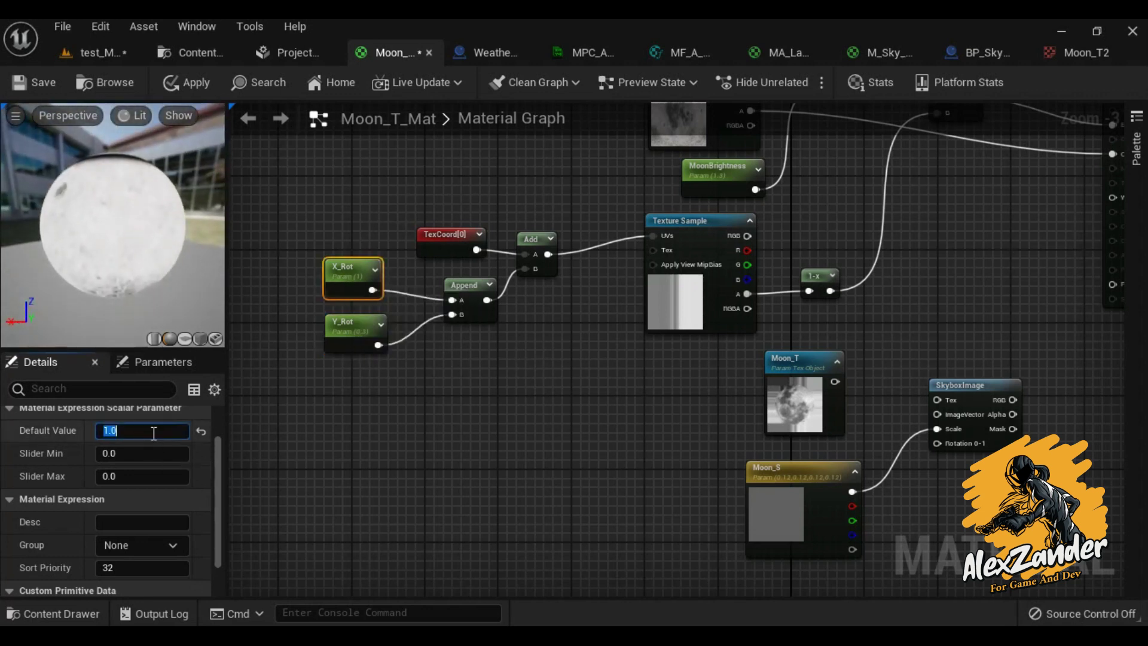
text(0.2)
key(Return)
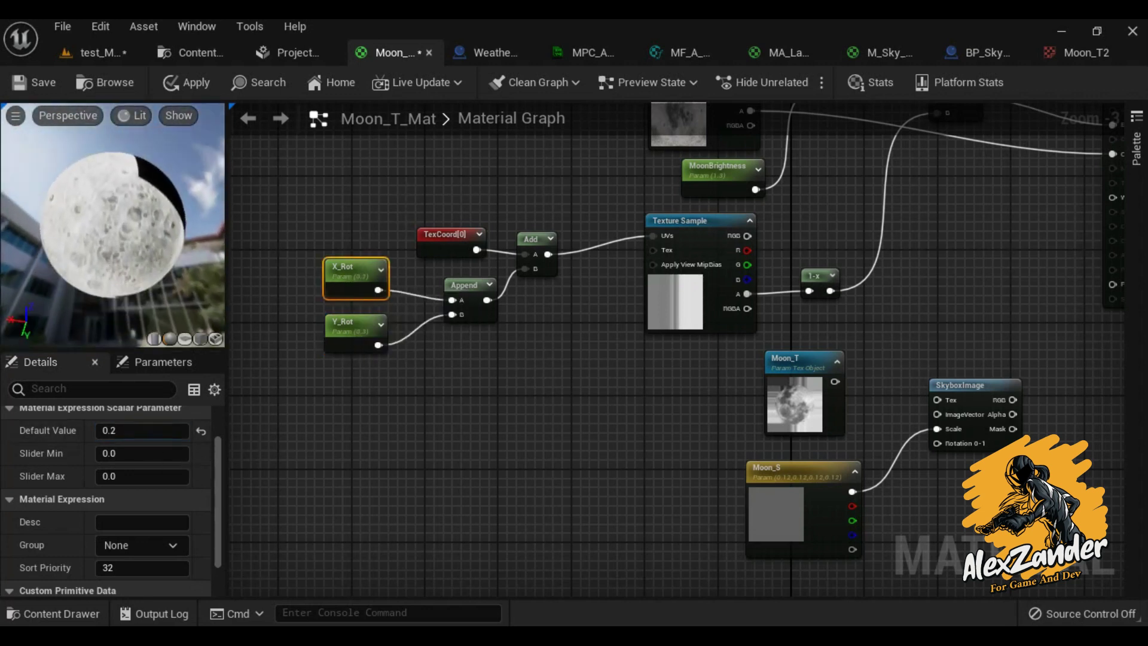